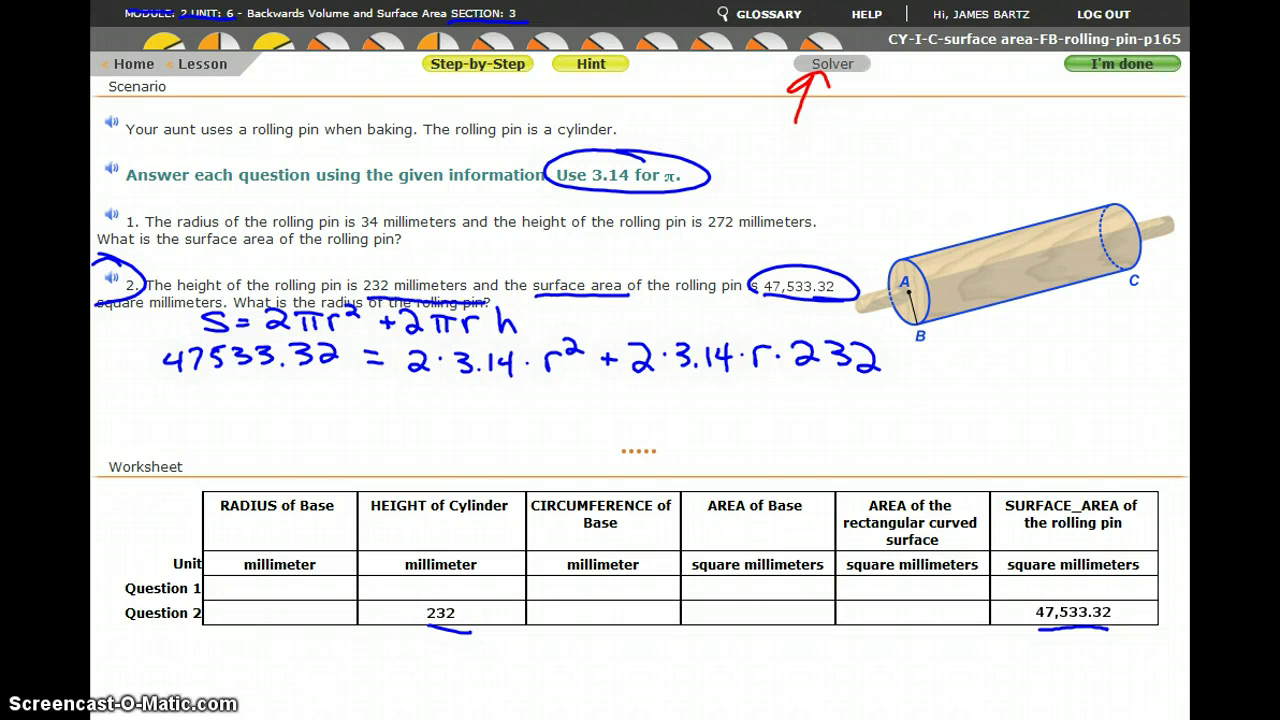
# - Move the red arrow annotation aside and open the Solver, placing its window below the handwritten equation
pyautogui.click(836, 72)
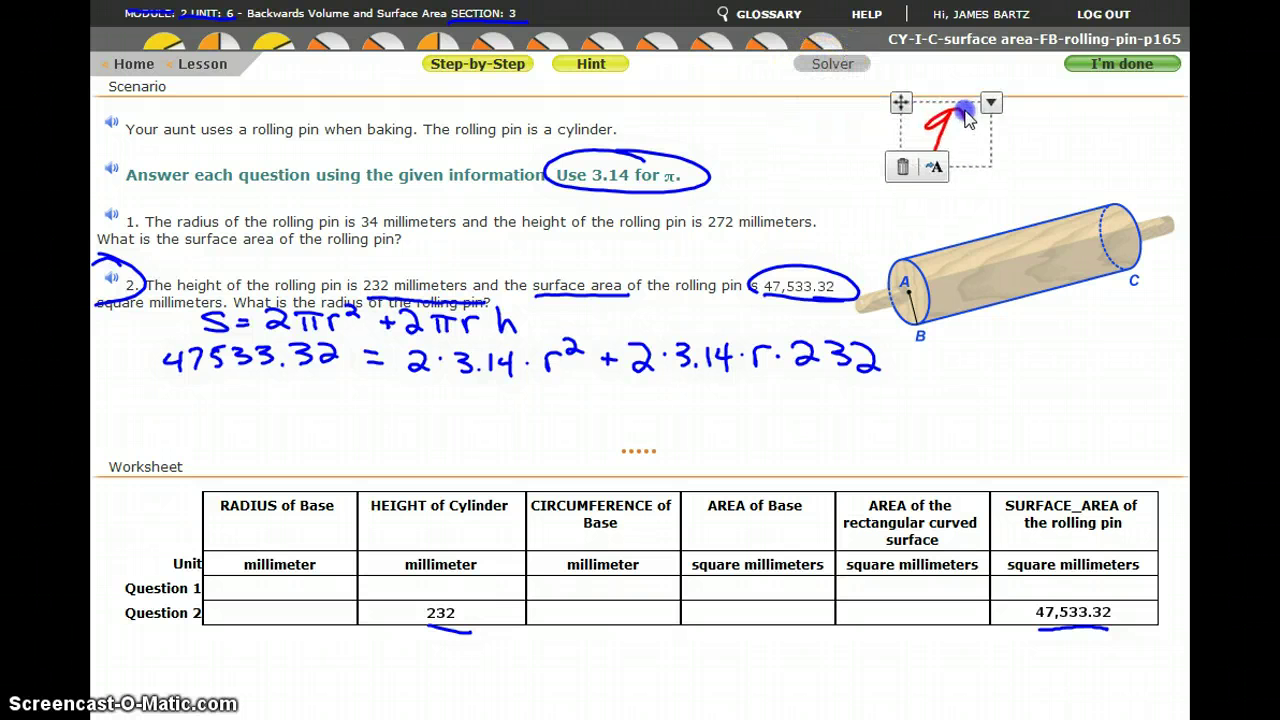
pyautogui.click(829, 64)
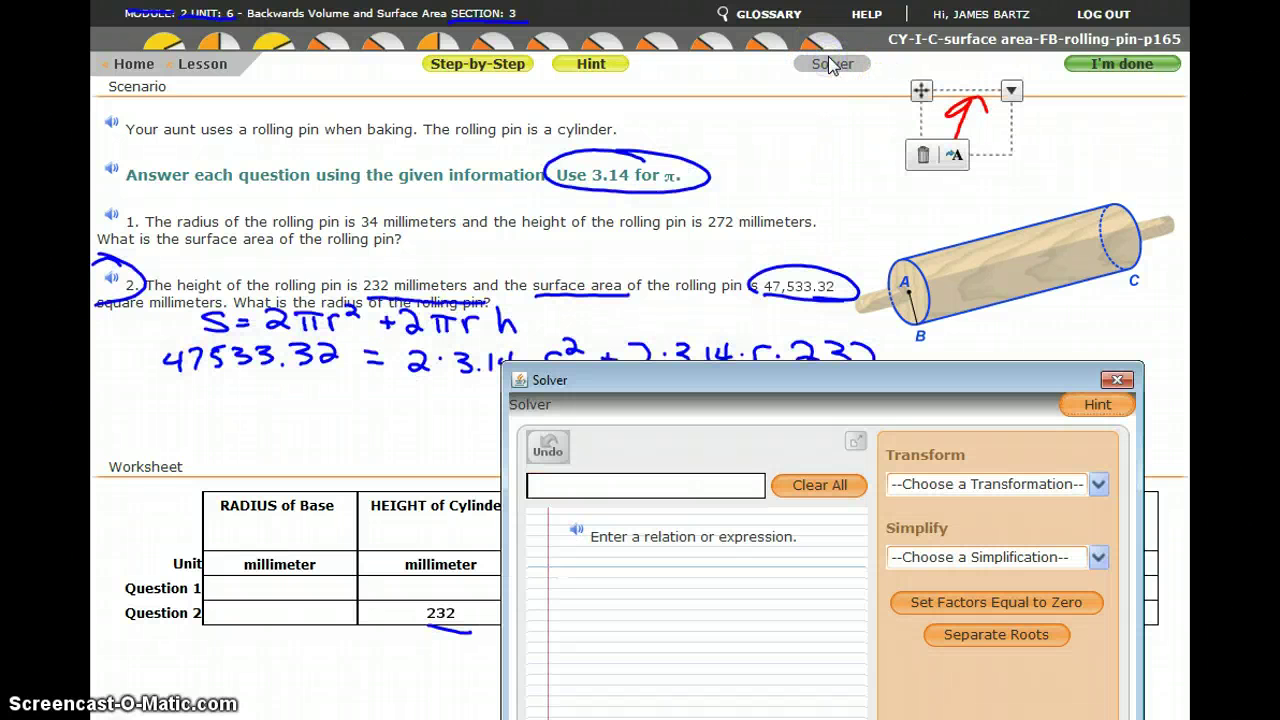
pyautogui.moveTo(782, 380); pyautogui.dragTo(556, 421)
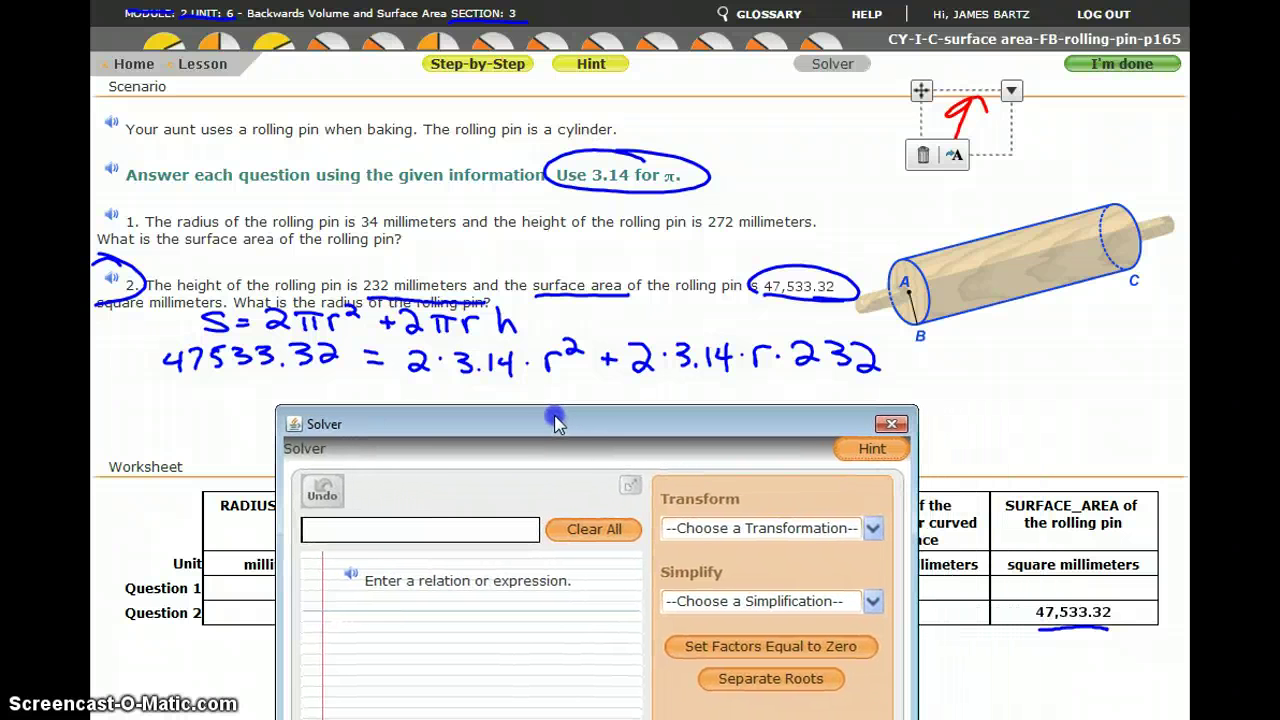
# - Enter the surface area equation 47533.32=2*3.14*r^2+2*3.14*r*232 in the Solver
pyautogui.click(378, 531)
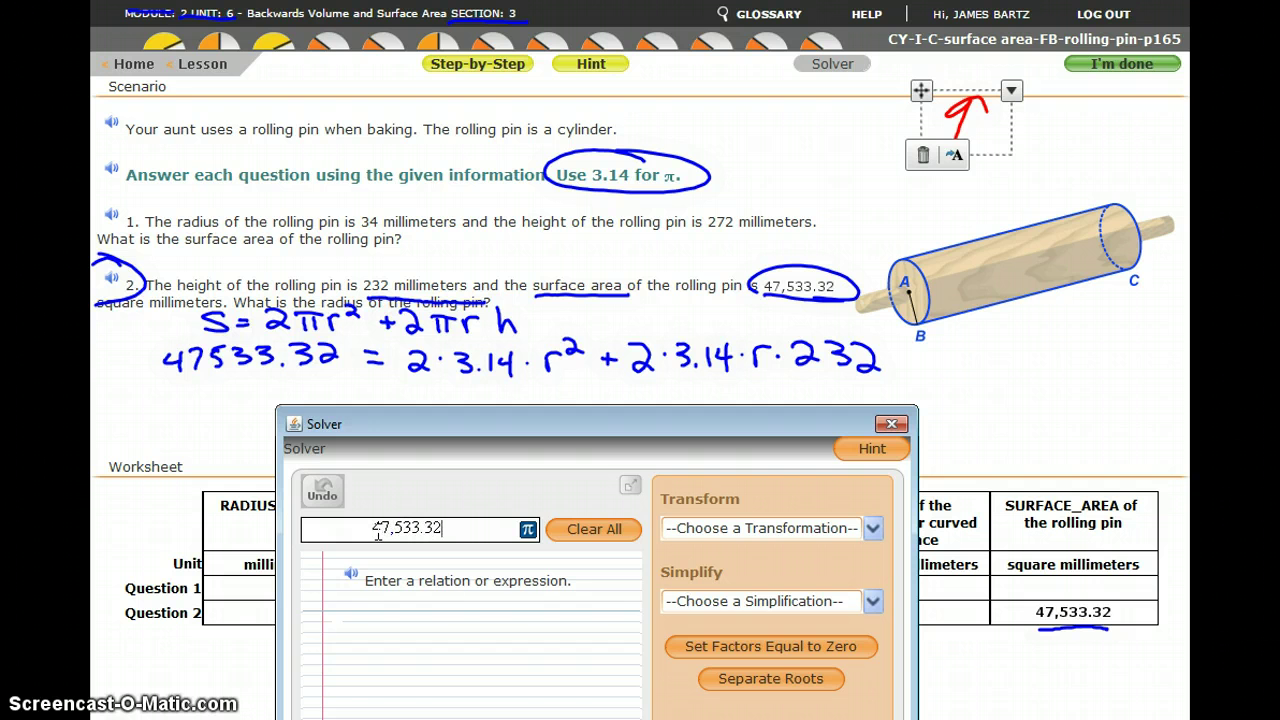
pyautogui.write('47533.32=2*')
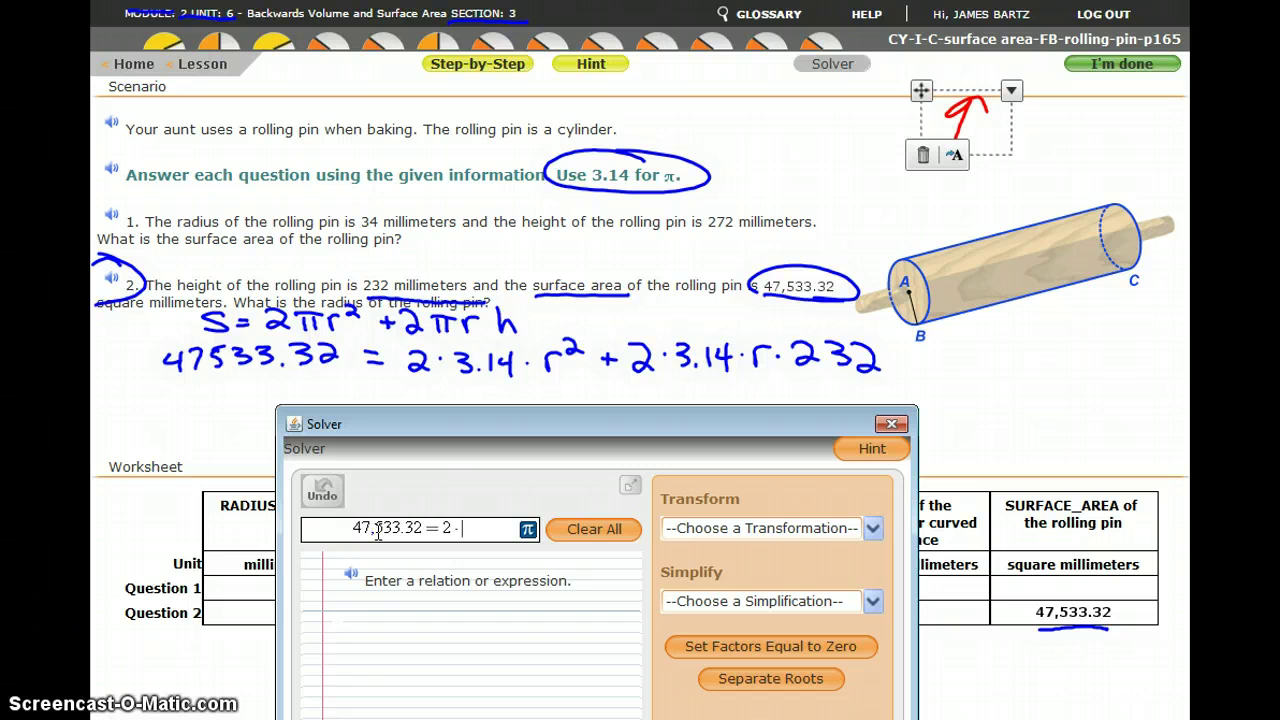
pyautogui.write('3.14')
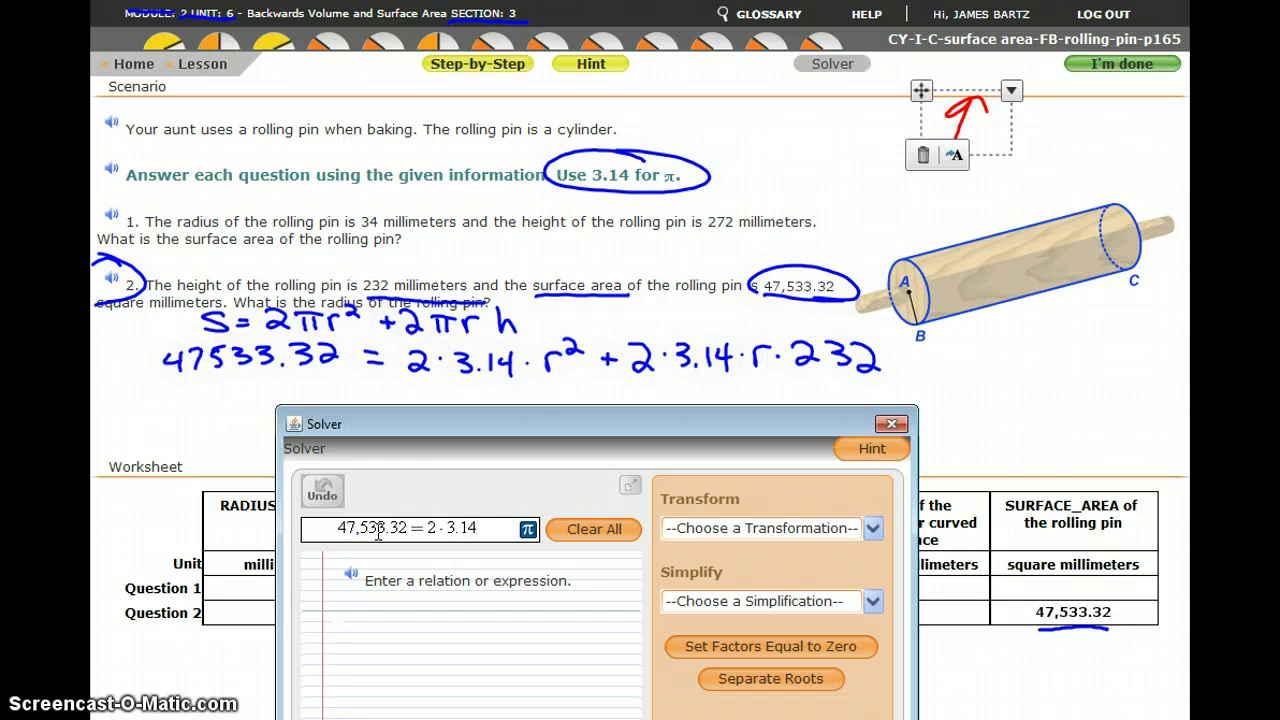
pyautogui.write('*r^2')
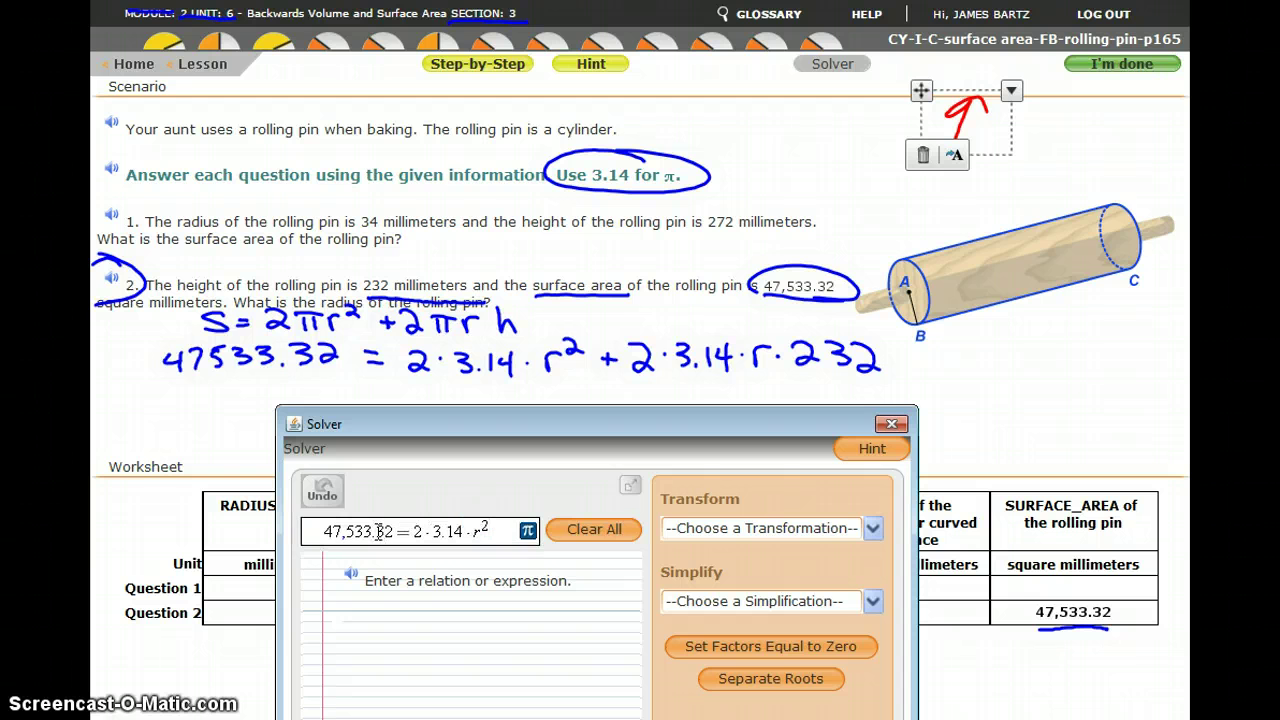
pyautogui.write('+2')
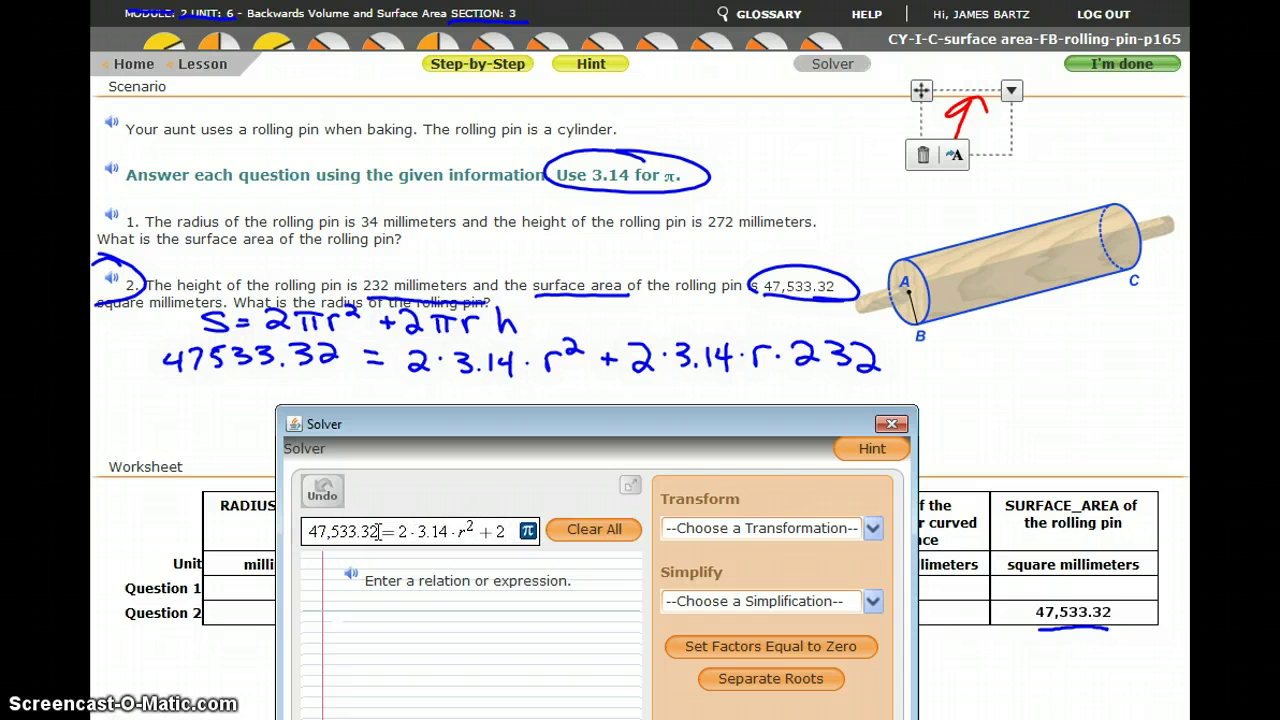
pyautogui.write('*')
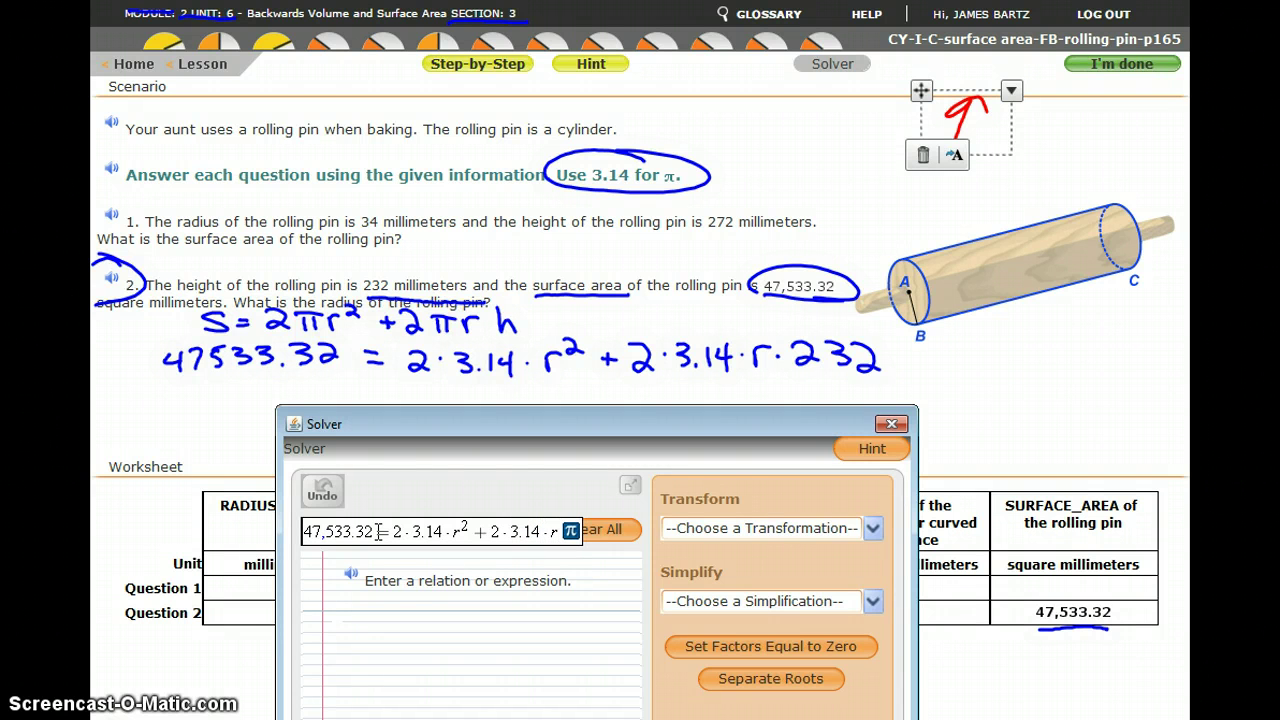
pyautogui.write('3.14*r*232')
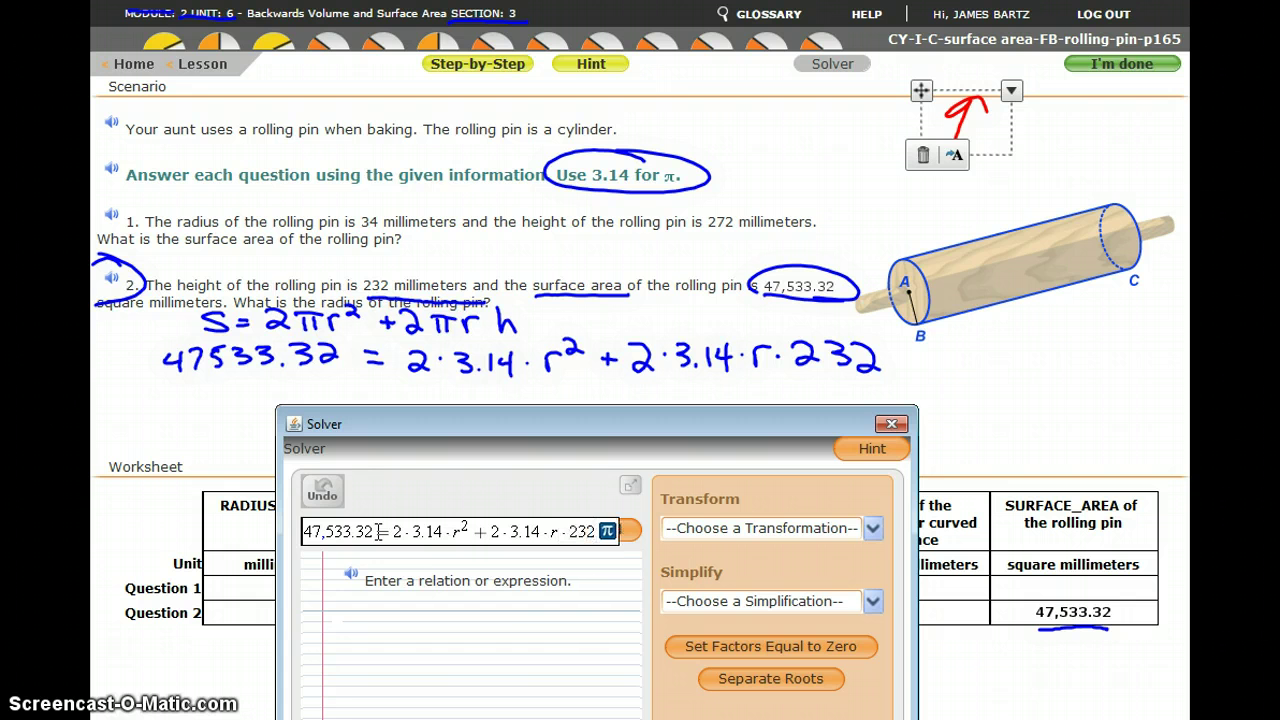
pyautogui.press('Return')
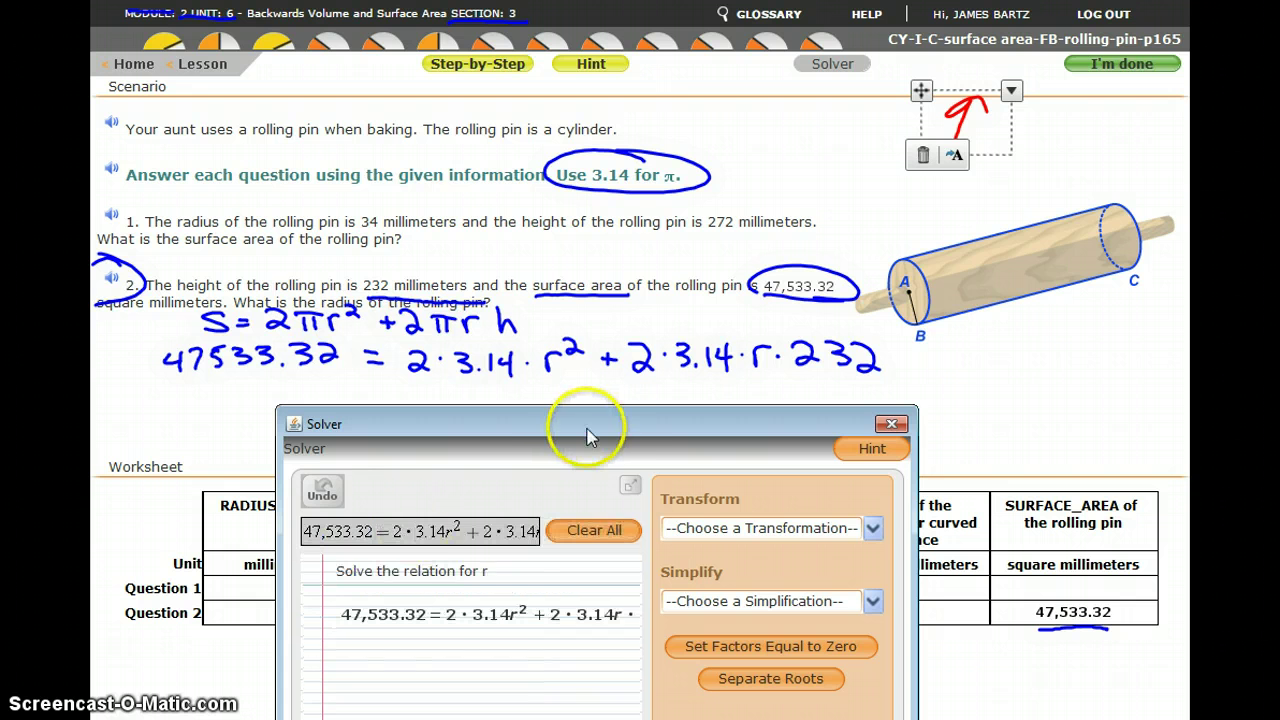
# - Move and enlarge the Solver window to fit the whole equation, and apply Completely Simplify to it
pyautogui.moveTo(598, 430); pyautogui.dragTo(499, 72)
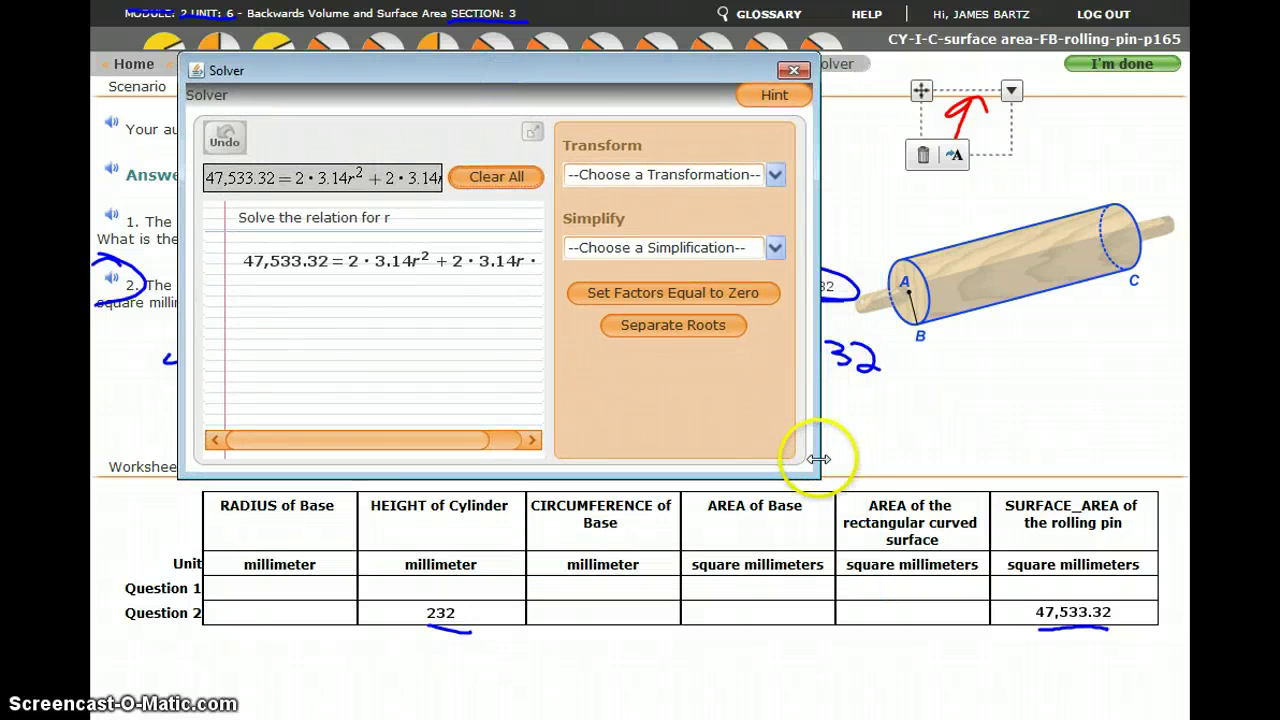
pyautogui.moveTo(818, 458); pyautogui.dragTo(1063, 646)
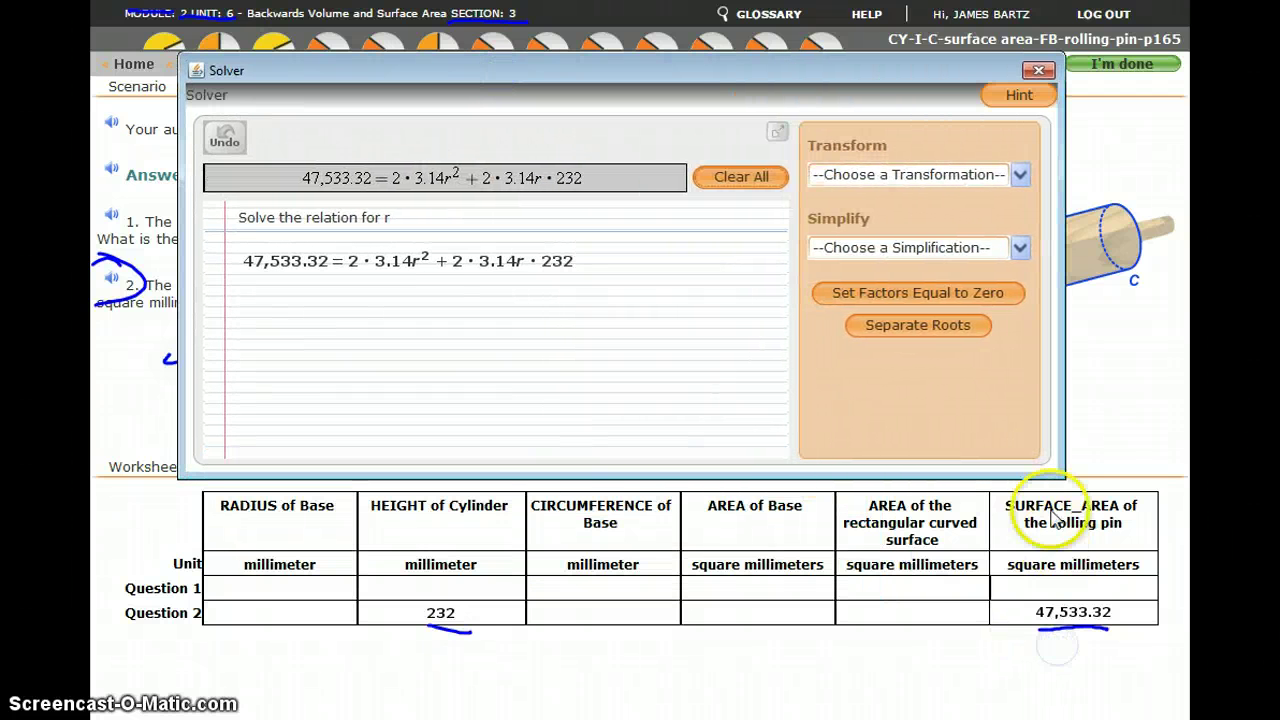
pyautogui.moveTo(1043, 466); pyautogui.dragTo(1055, 612)
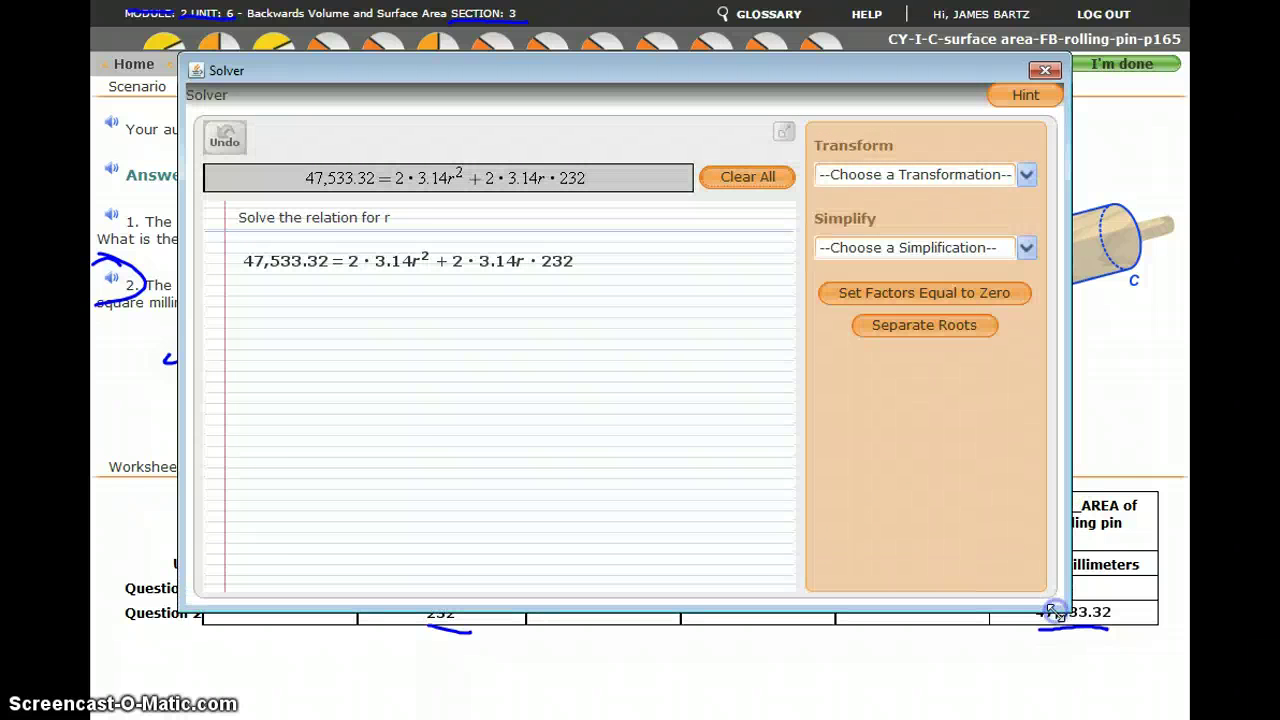
pyautogui.click(940, 247)
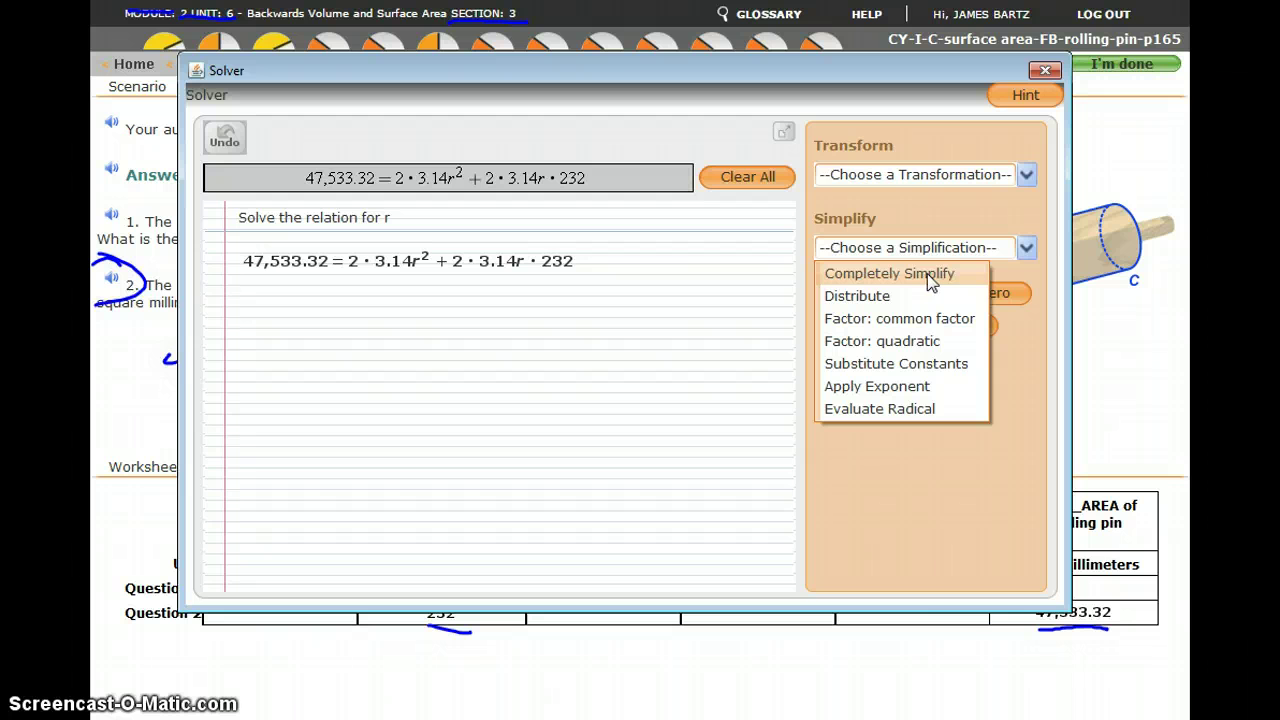
pyautogui.click(927, 273)
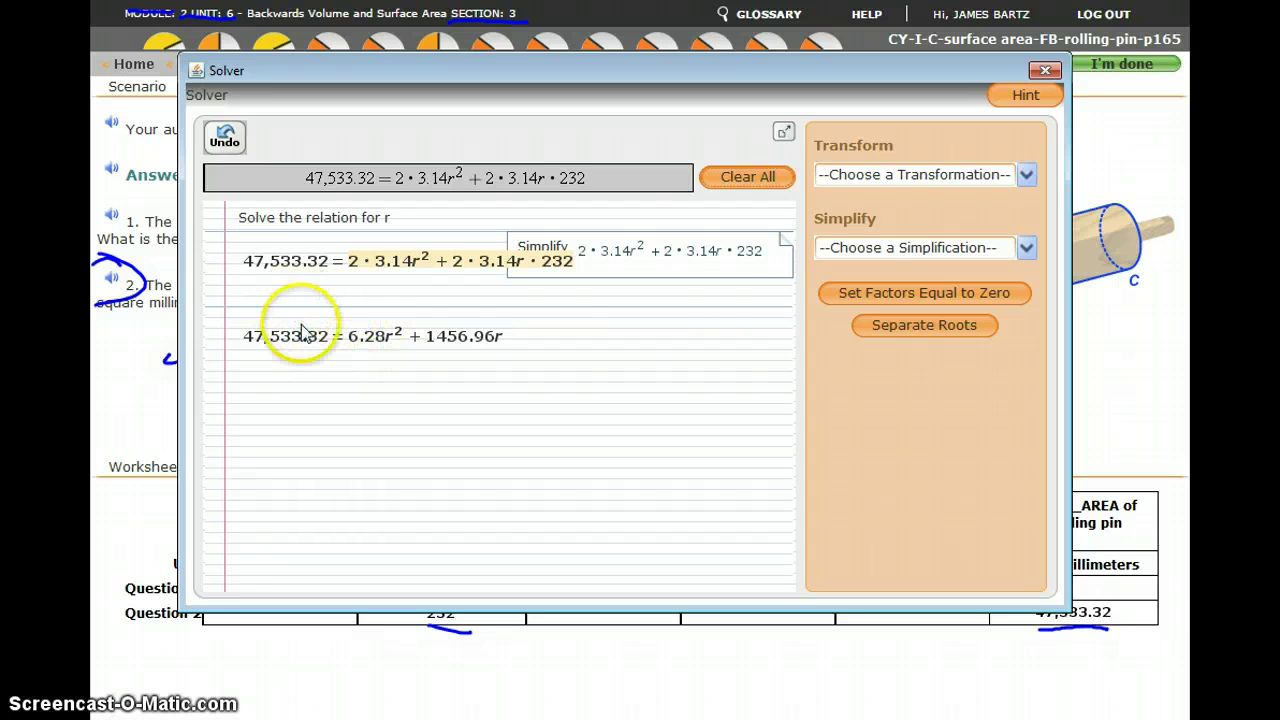
# - Subtract 47,533.32 from both sides of the simplified equation
pyautogui.click(882, 177)
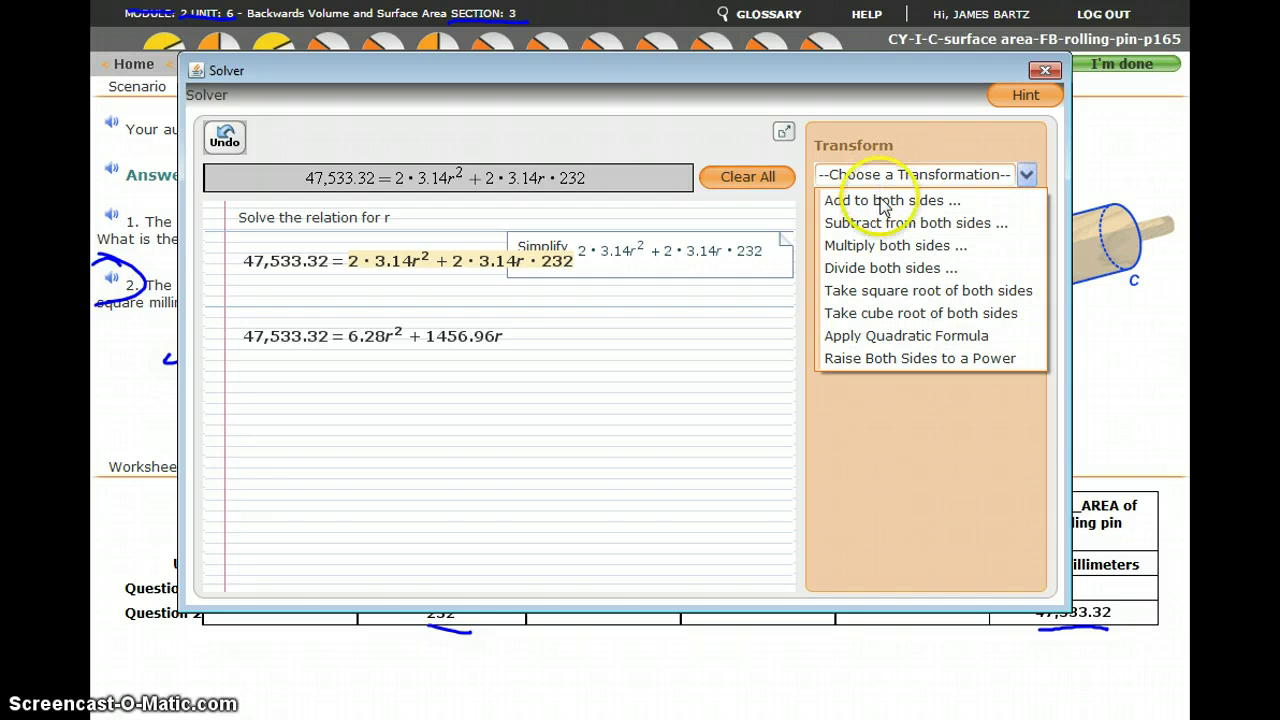
pyautogui.click(880, 223)
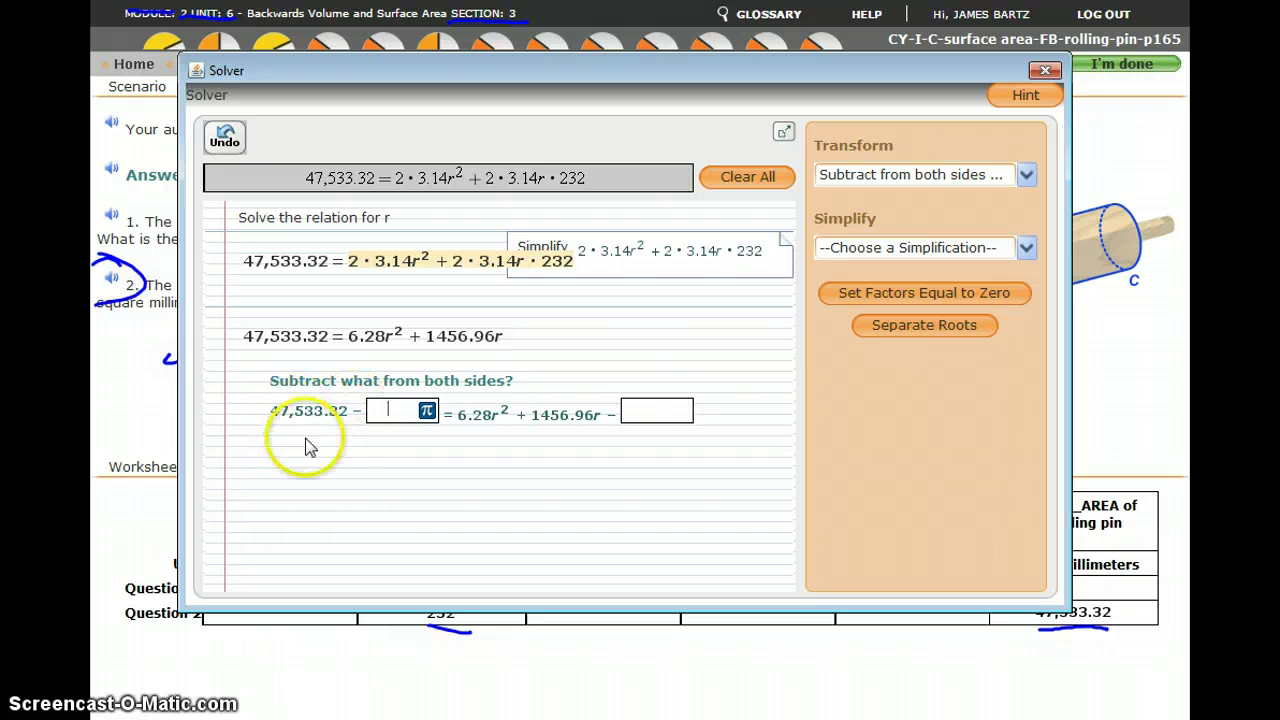
pyautogui.click(386, 416)
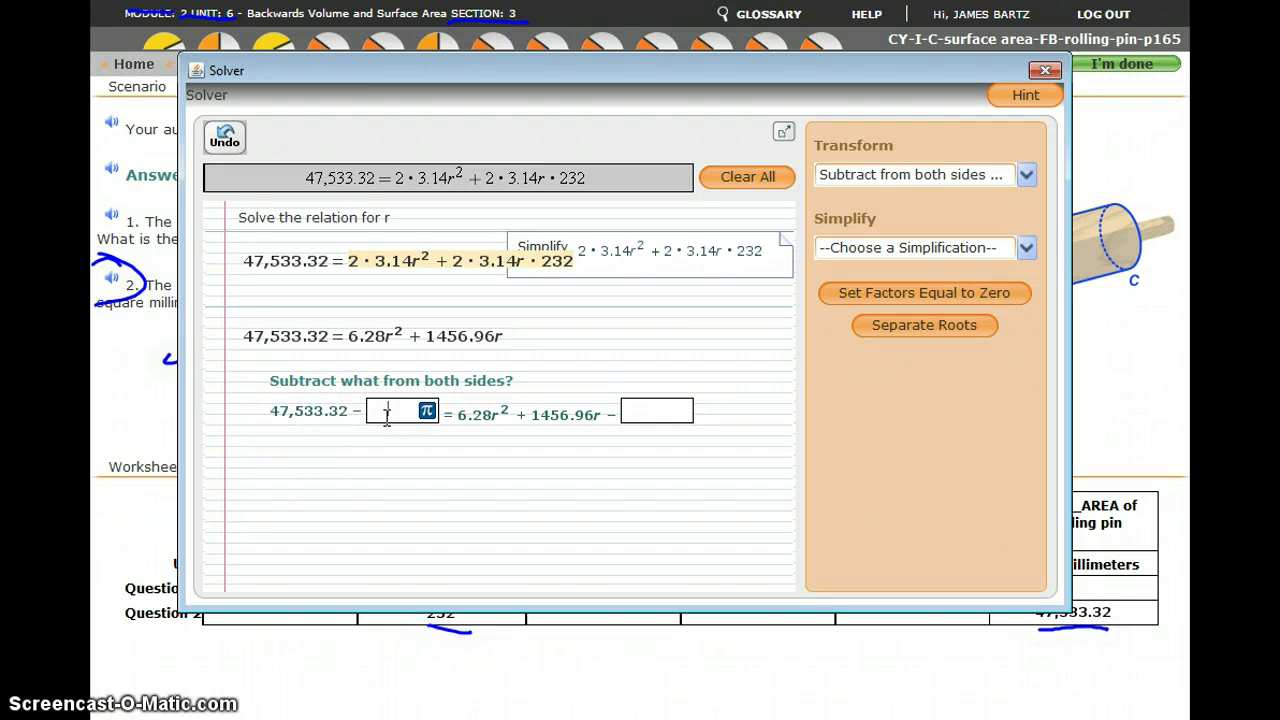
pyautogui.write('47,533')
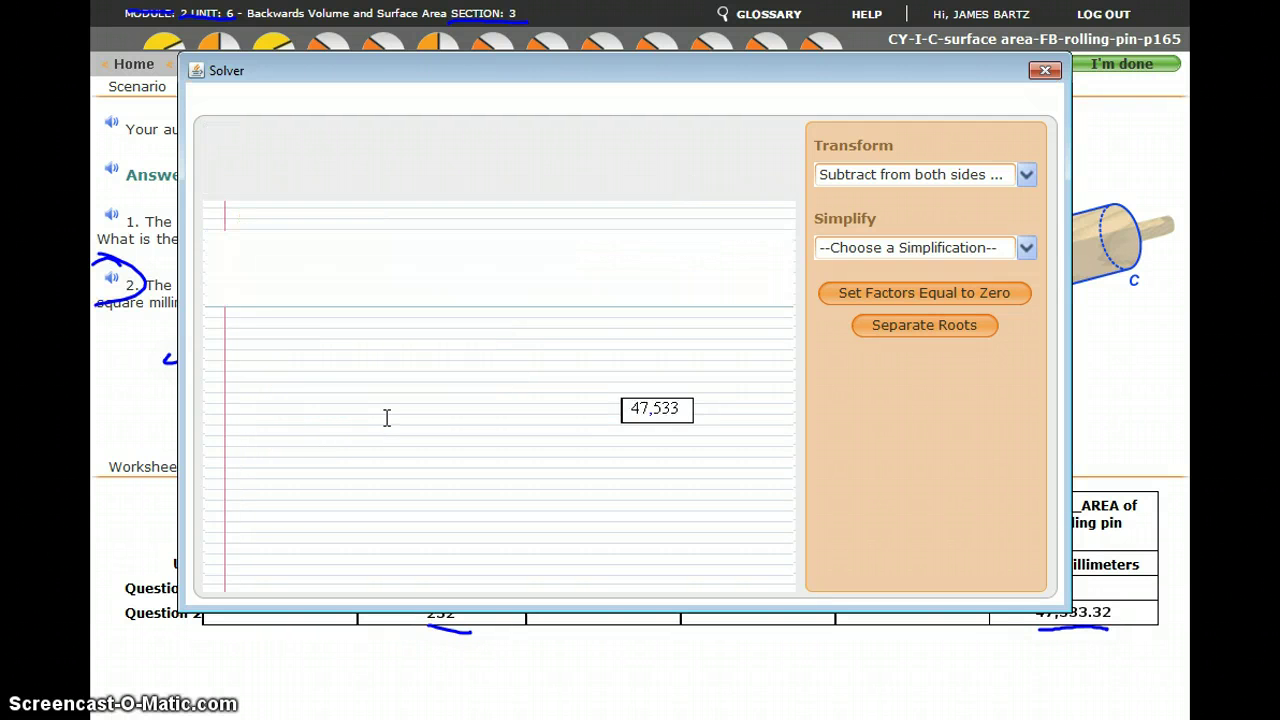
pyautogui.write('.32')
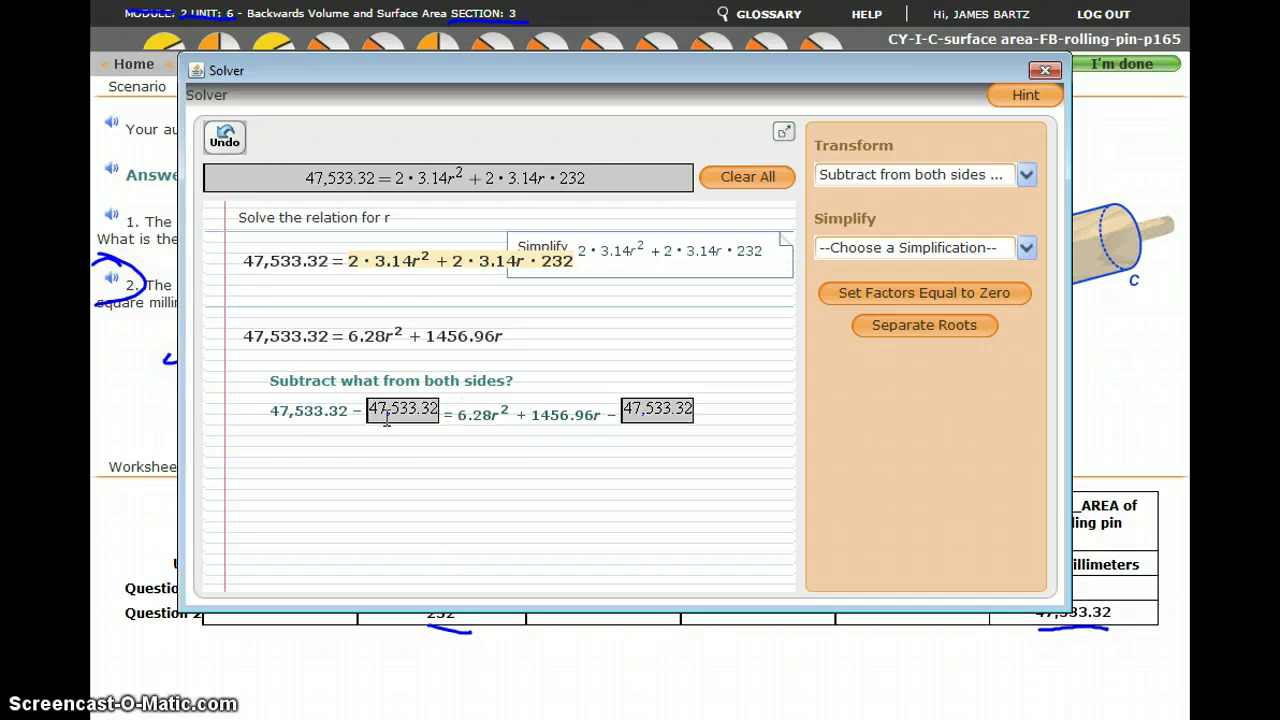
pyautogui.press('Return')
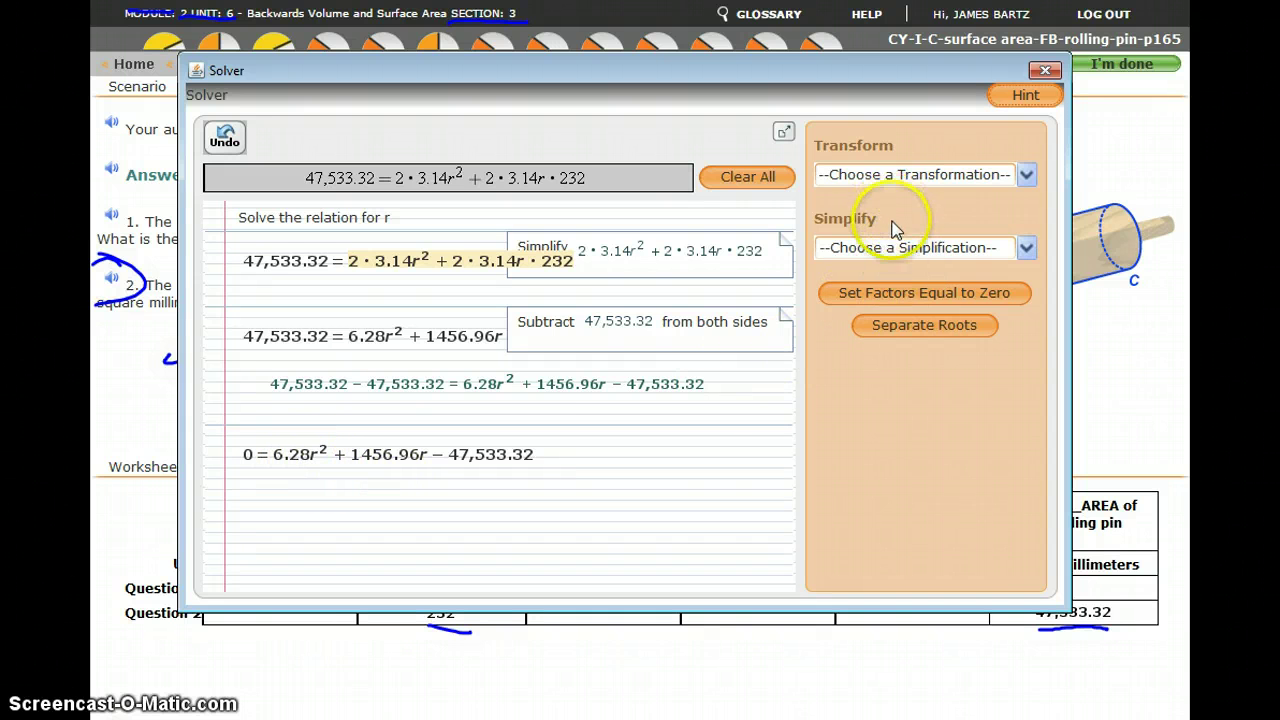
# - Apply the Quadratic Formula transformation to the equation, with coefficients a = 6.28, b = 1456.96 and c = -47,533.32
pyautogui.click(895, 253)
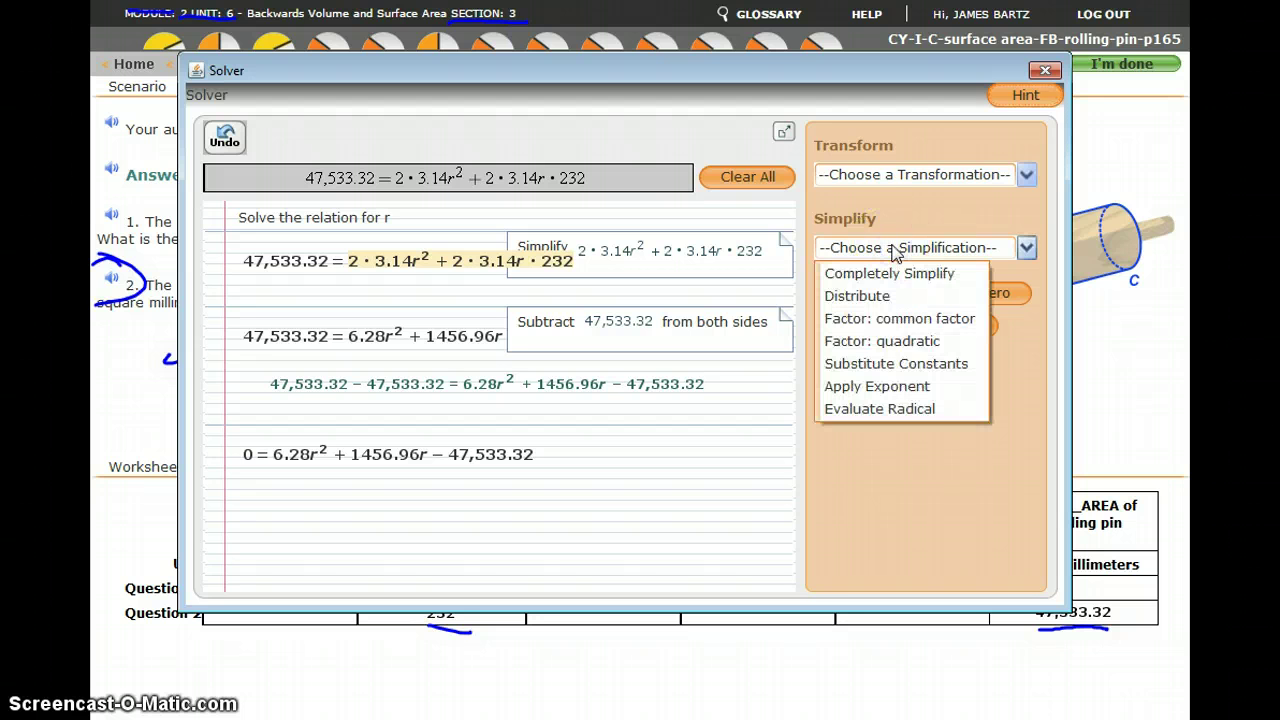
pyautogui.click(884, 176)
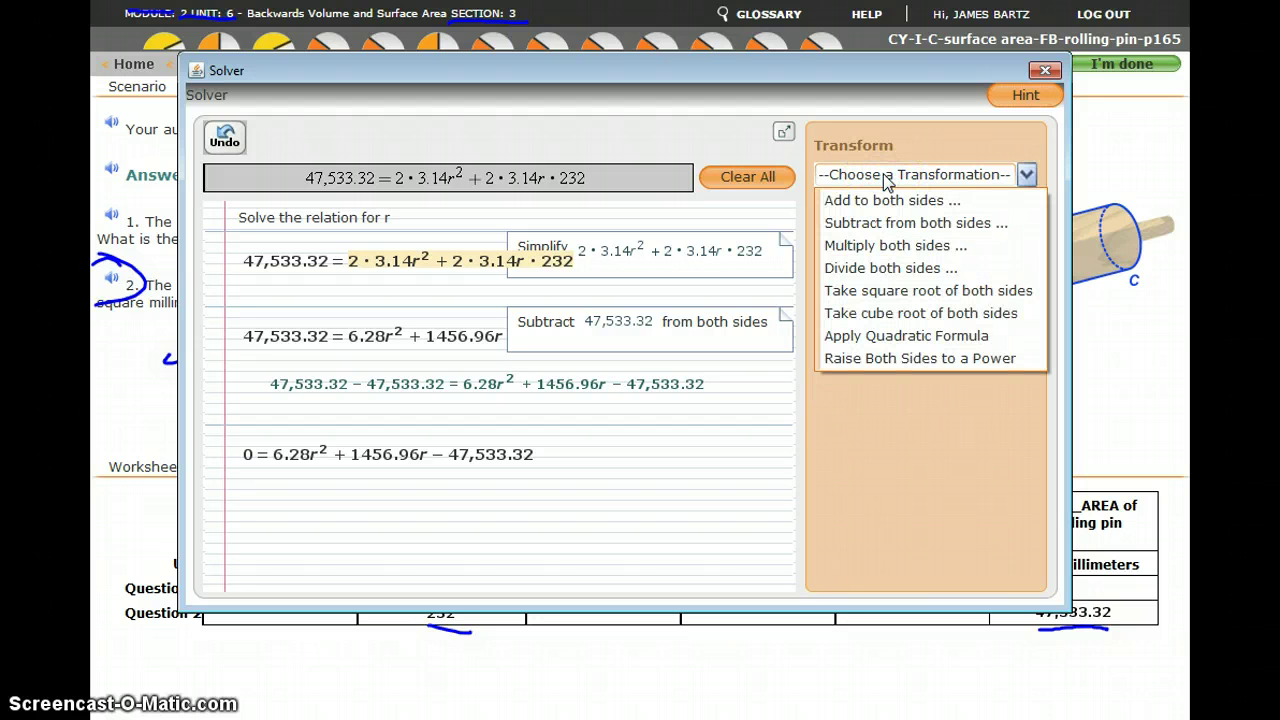
pyautogui.click(882, 337)
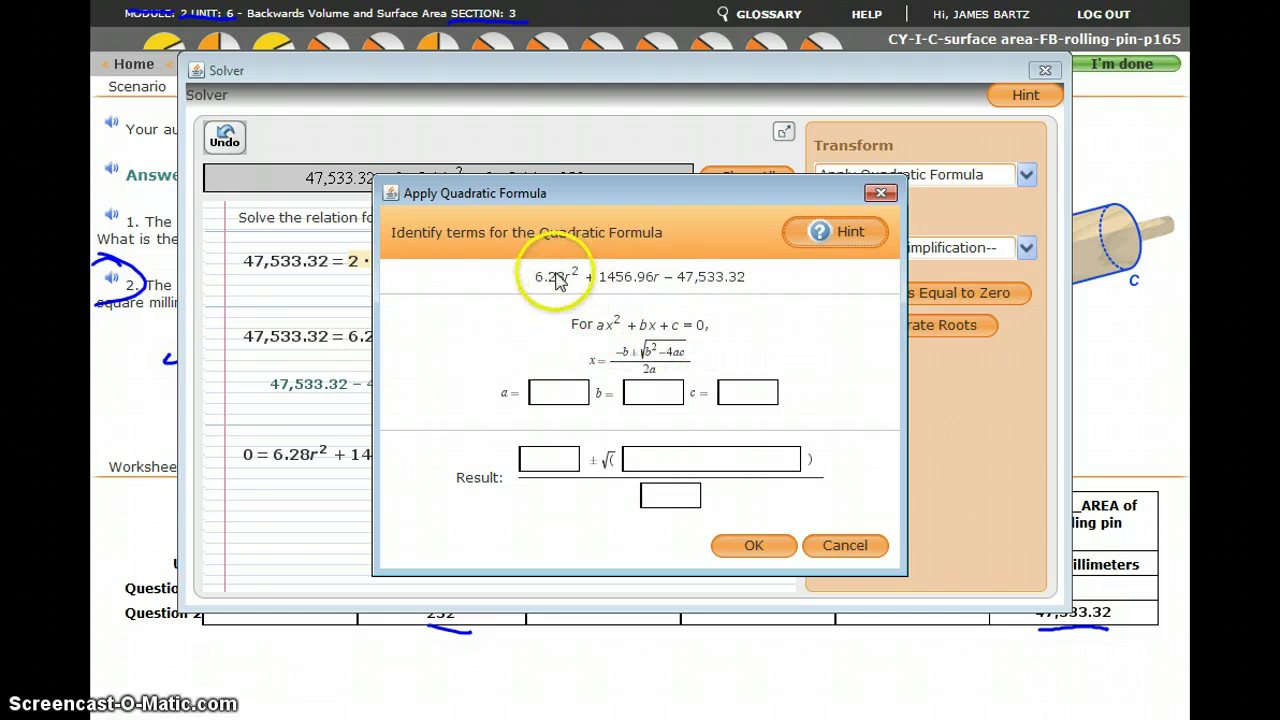
pyautogui.click(560, 392)
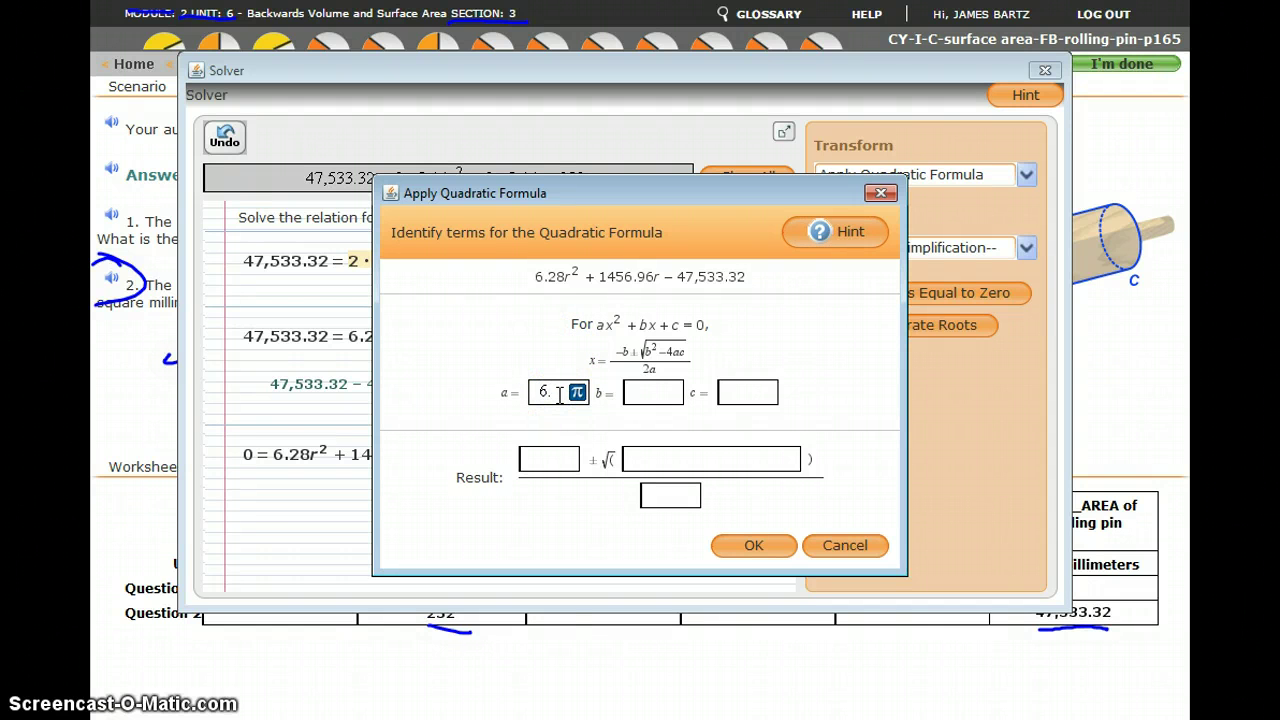
pyautogui.press('Tab')
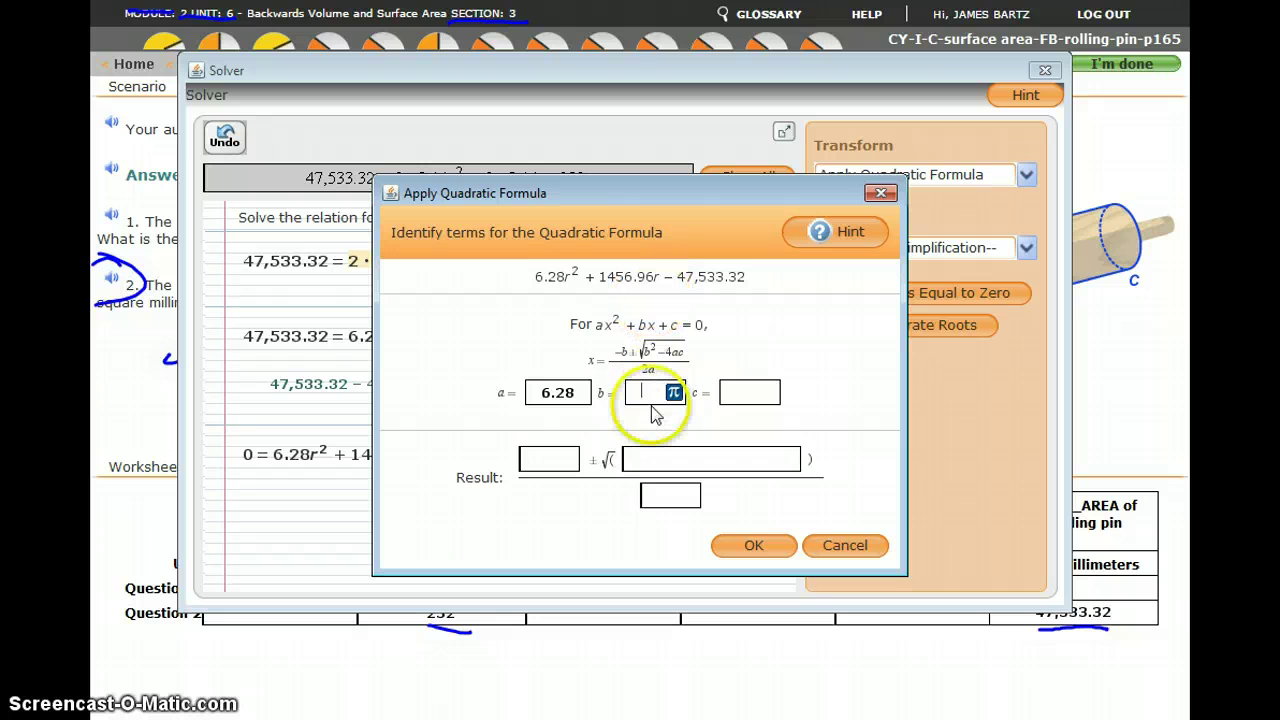
pyautogui.write('56')
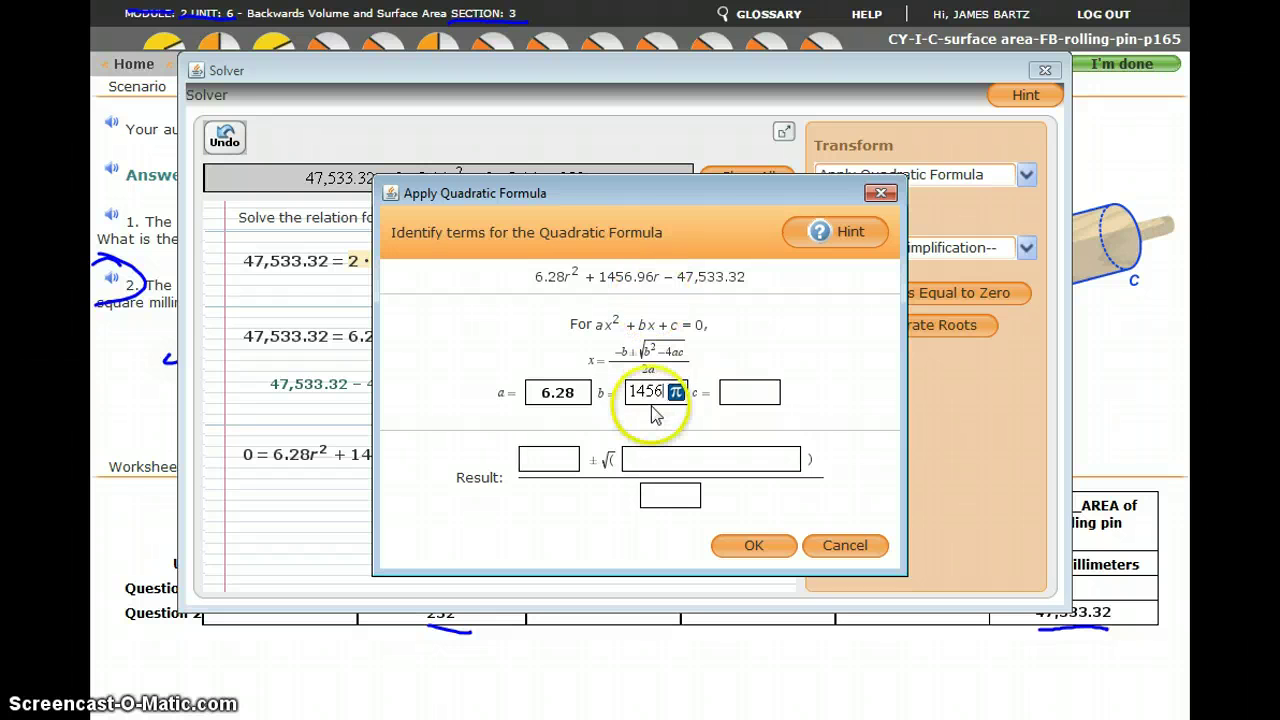
pyautogui.write('.96')
pyautogui.press('Tab')
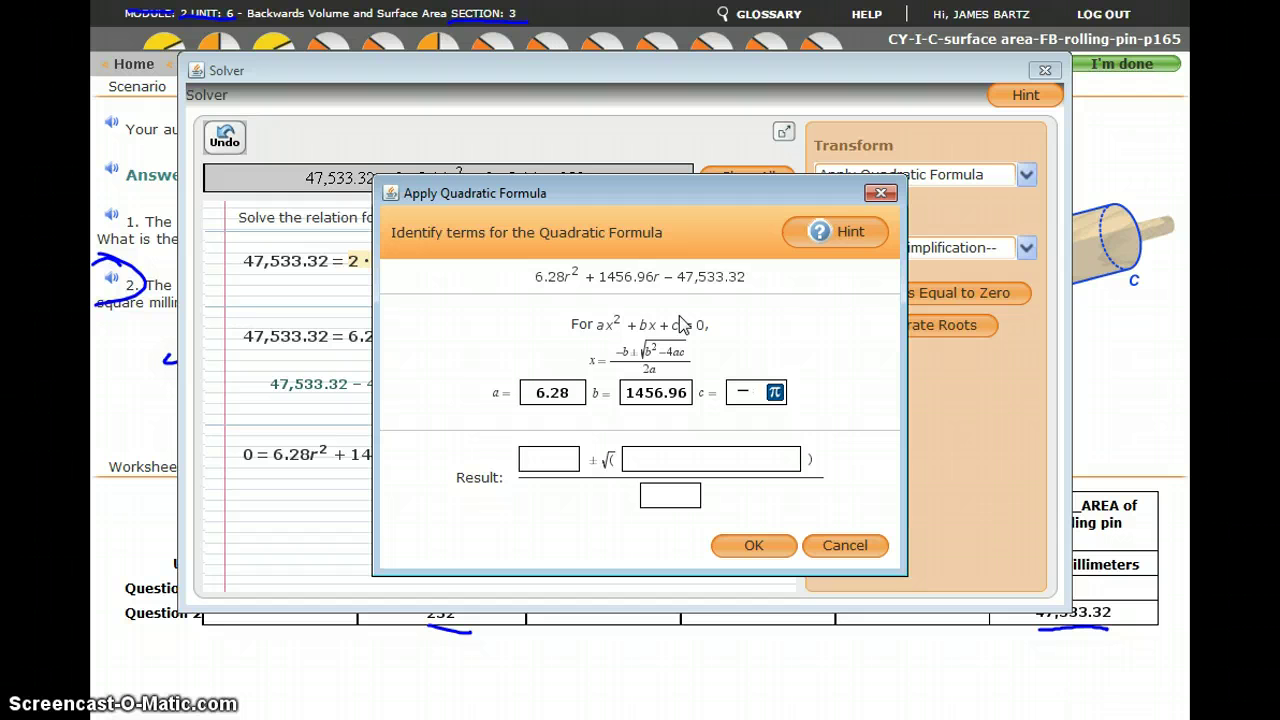
pyautogui.write('47,533.32')
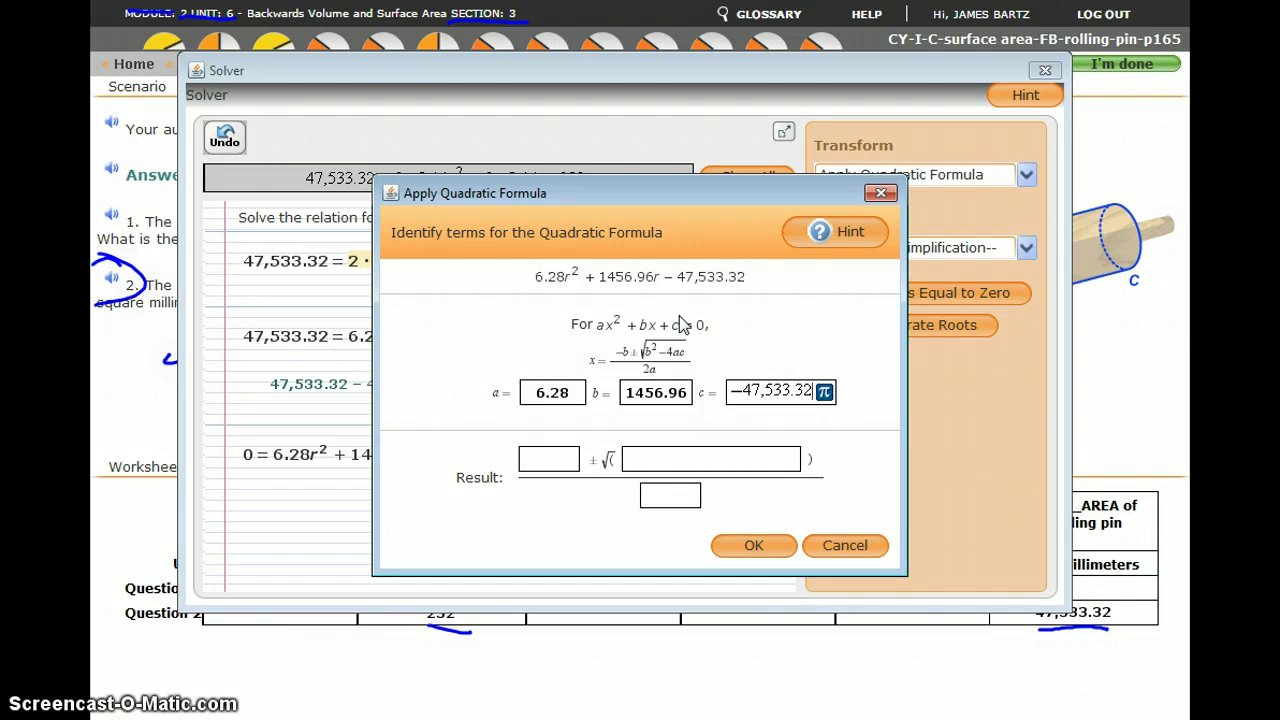
pyautogui.press('Tab')
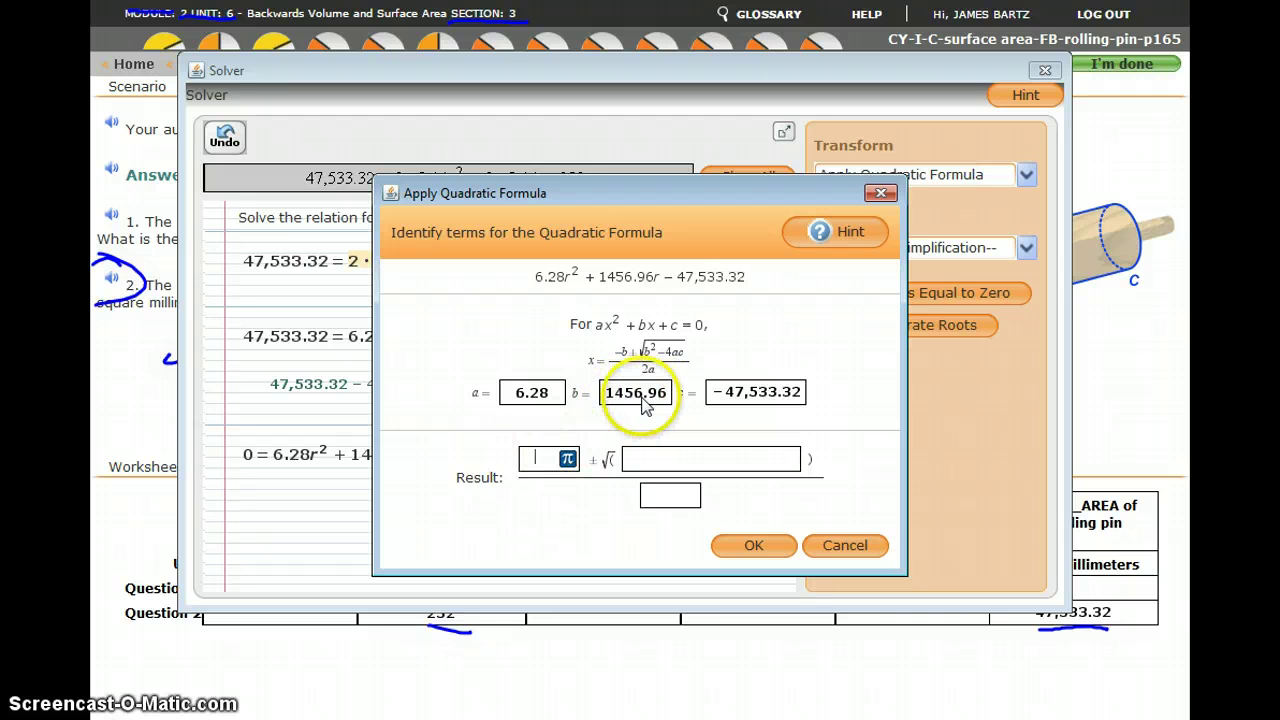
# - Fill in the quadratic formula's numerator with −1456.96 as the −b term and 1456.96^2 − 4*6.28*(−47,533.32) under the root
pyautogui.click(545, 457)
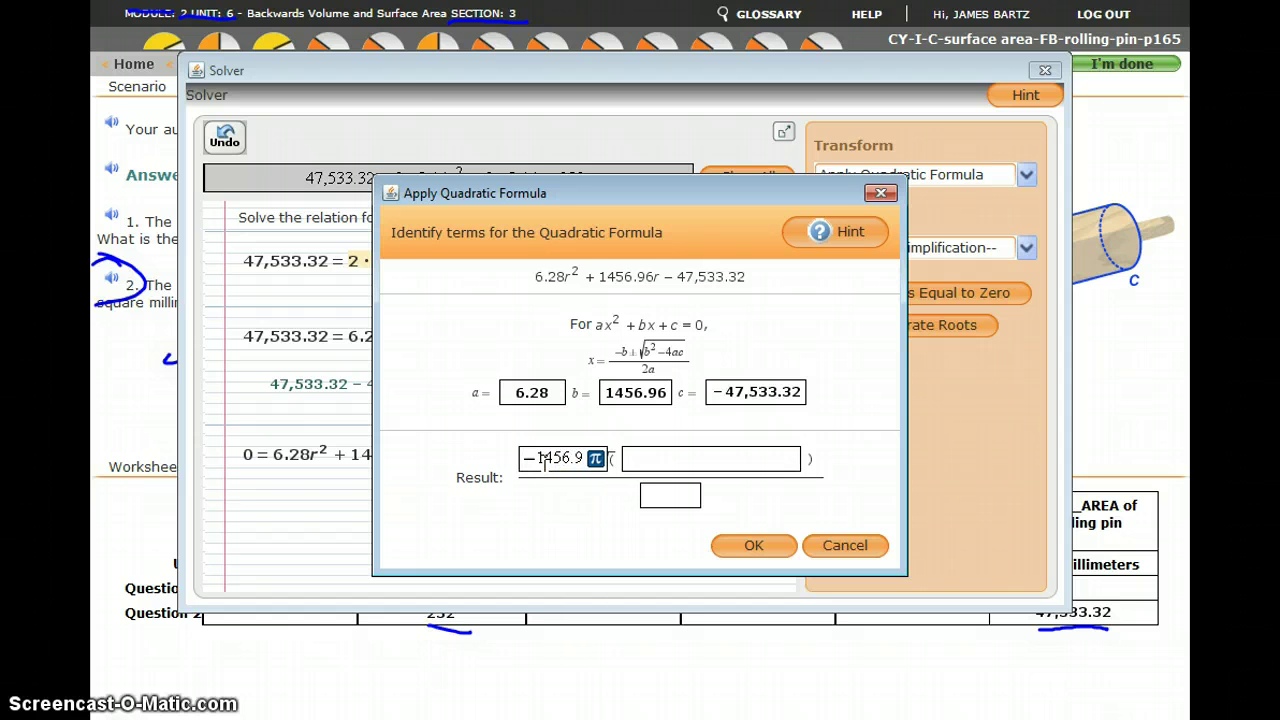
pyautogui.press('Tab')
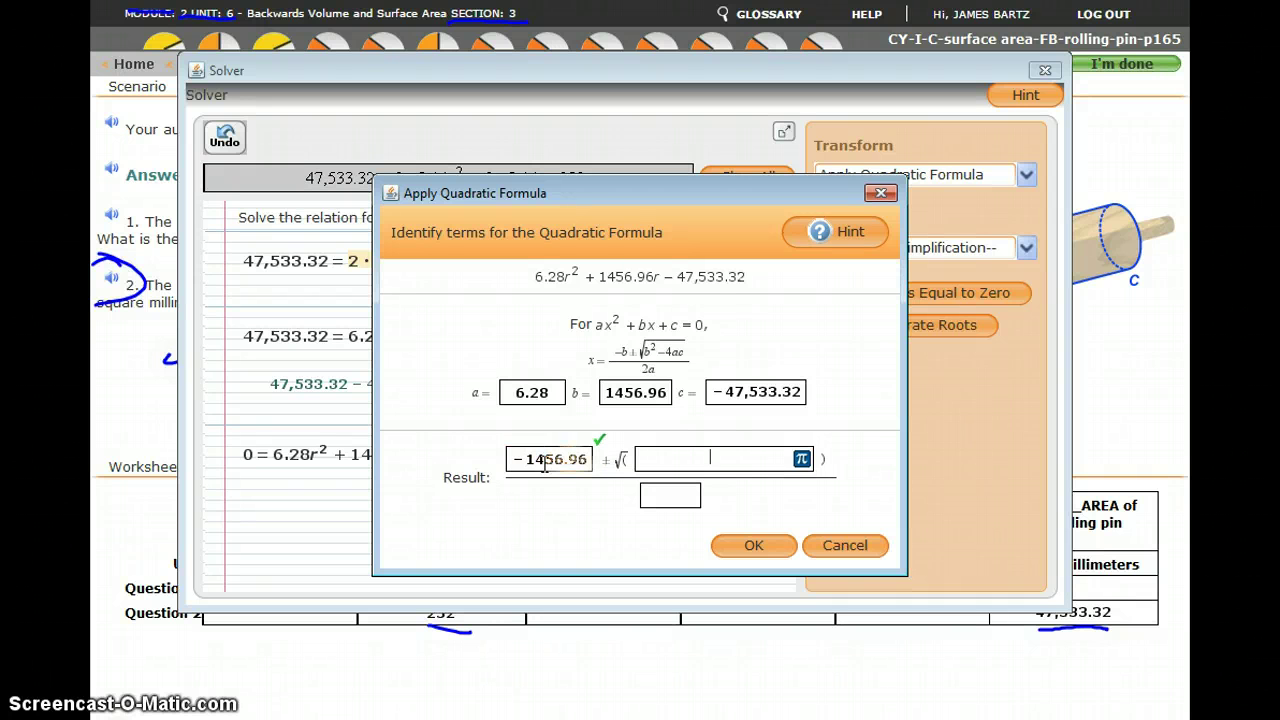
pyautogui.moveTo(688, 405)
pyautogui.mouseDown()
pyautogui.moveTo(690, 335)
pyautogui.moveTo(628, 345)
pyautogui.moveTo(668, 365)
pyautogui.mouseUp()
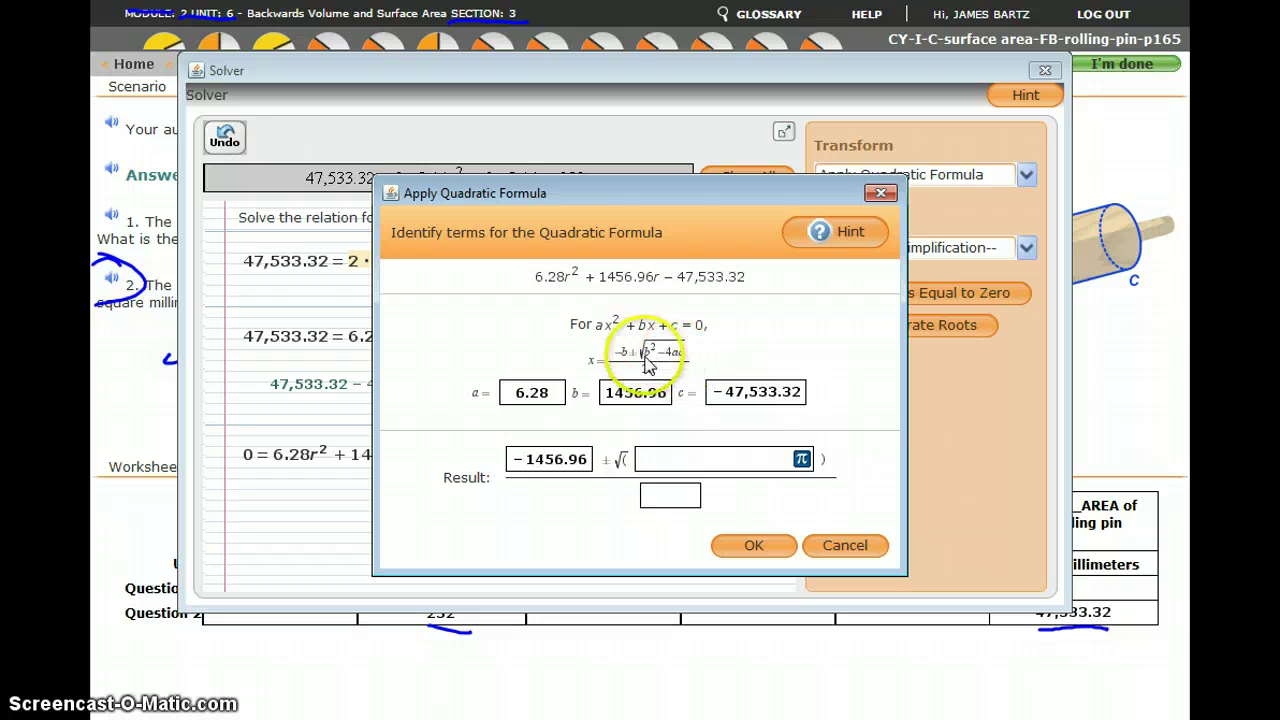
pyautogui.click(648, 460)
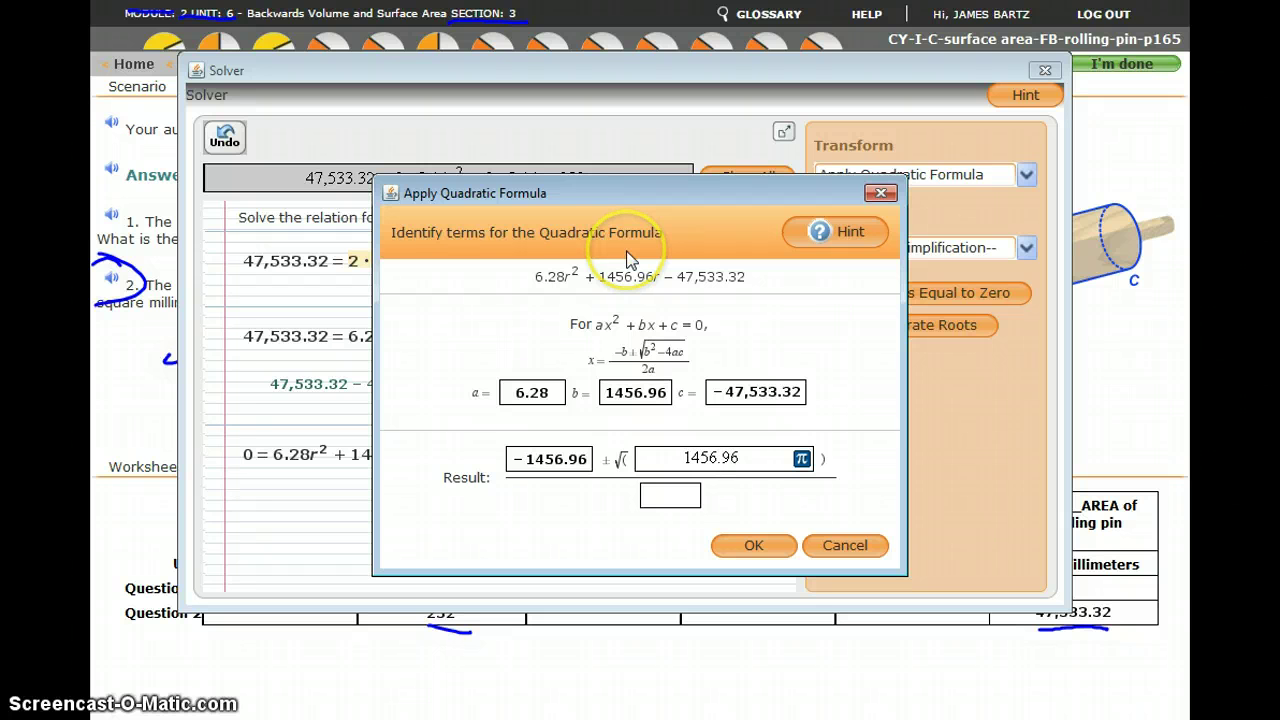
pyautogui.write('1456.96^2 −')
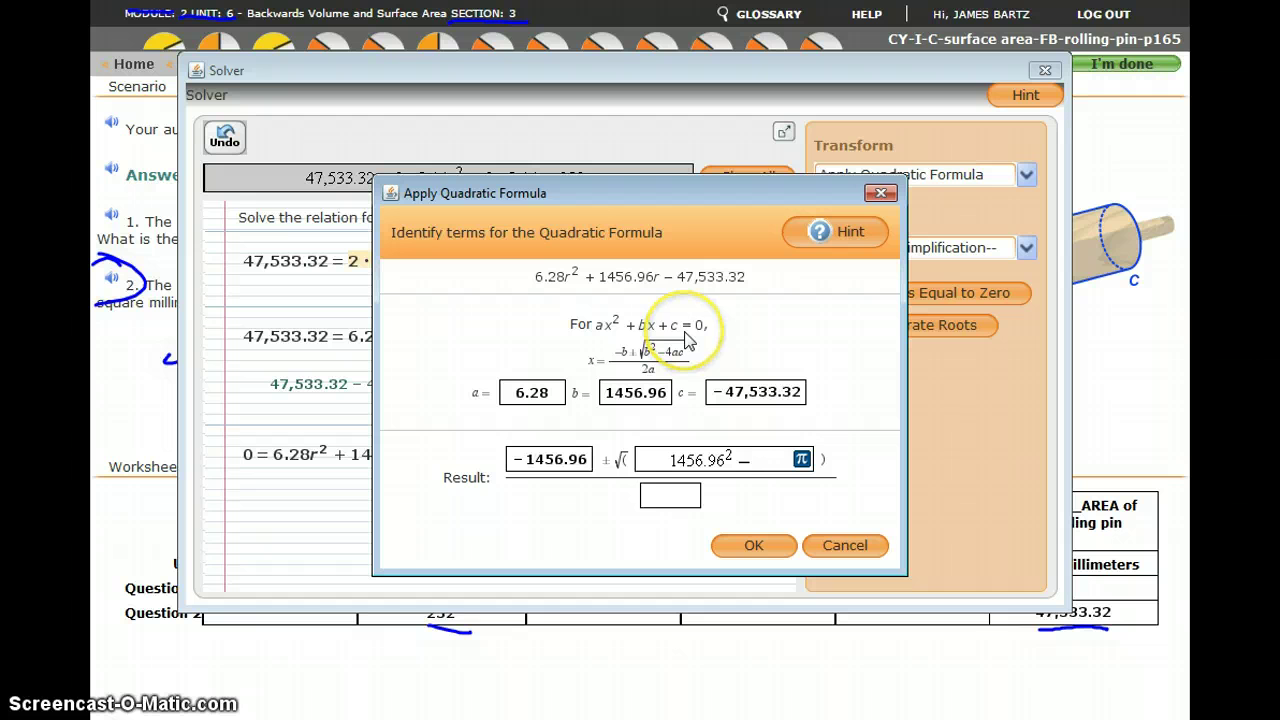
pyautogui.write('-4')
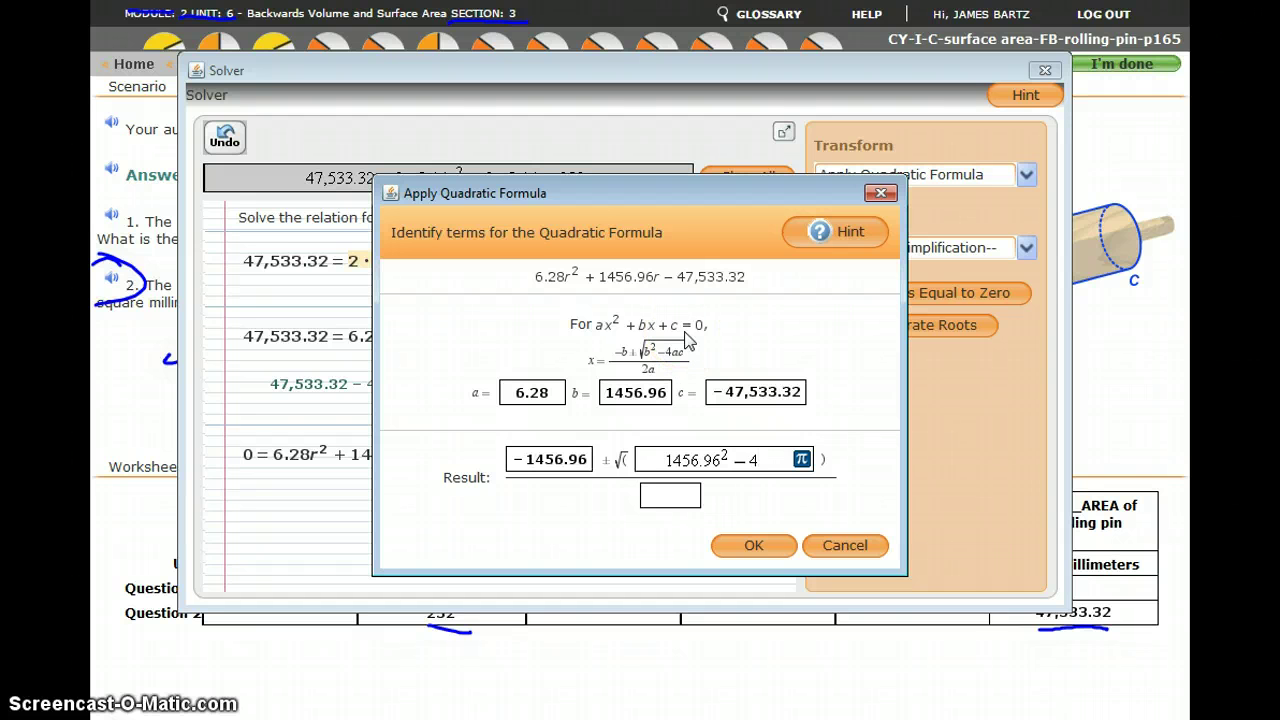
pyautogui.write('*')
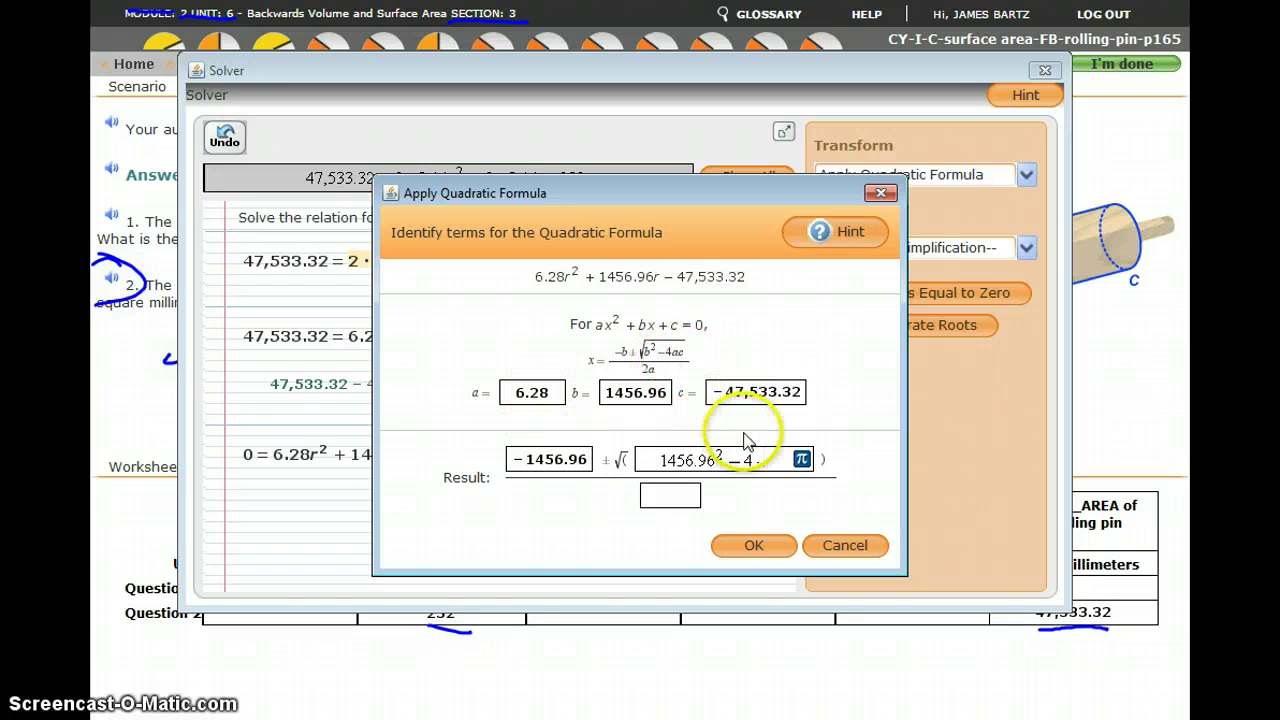
pyautogui.write('6.2')
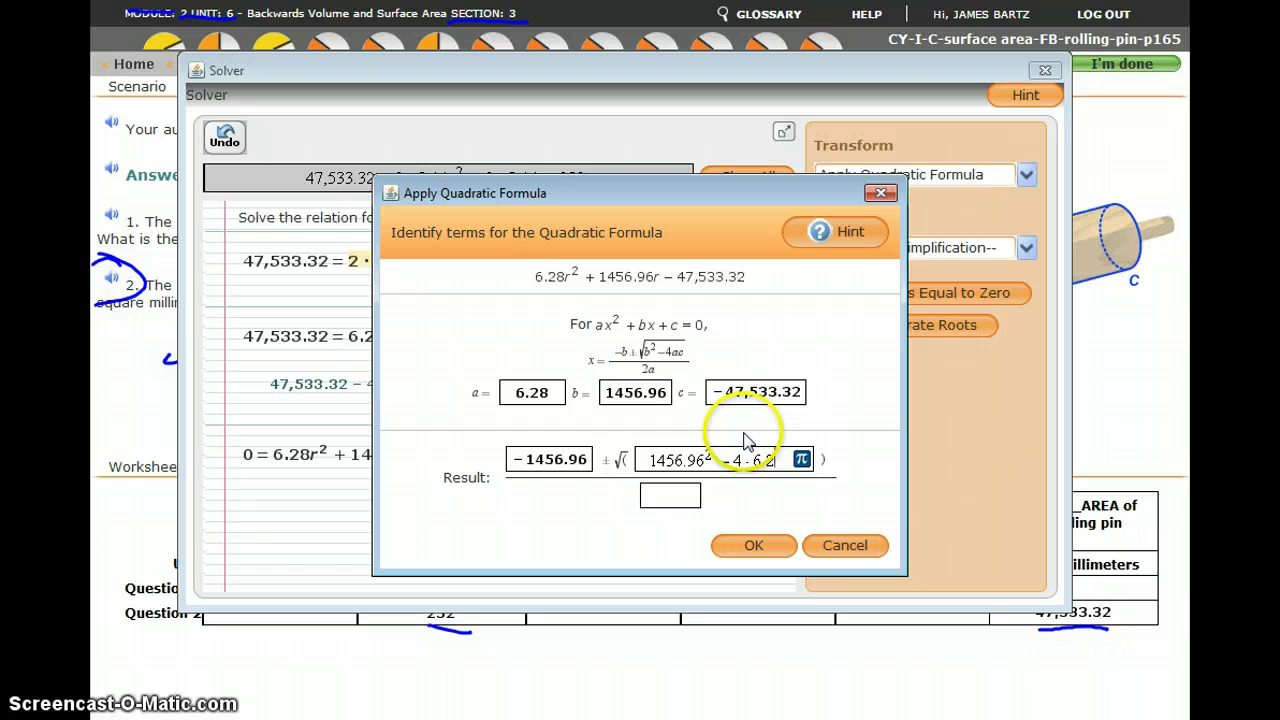
pyautogui.write('8*')
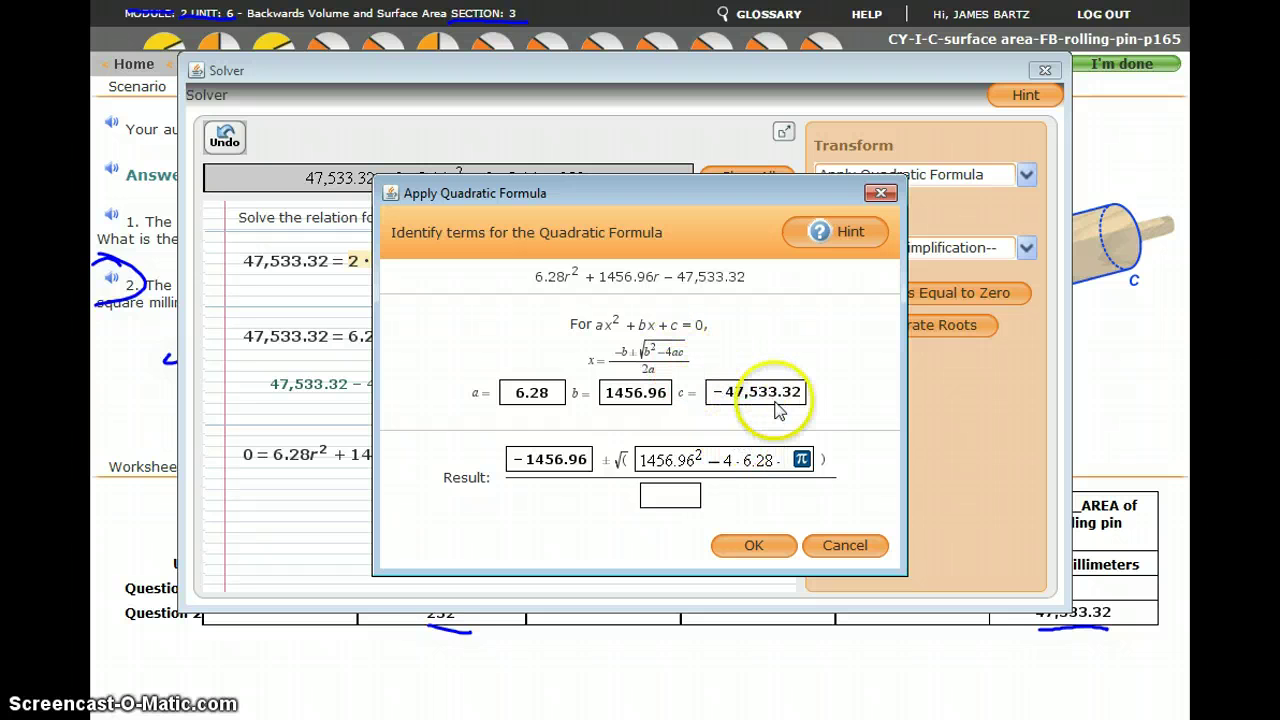
pyautogui.write('-47')
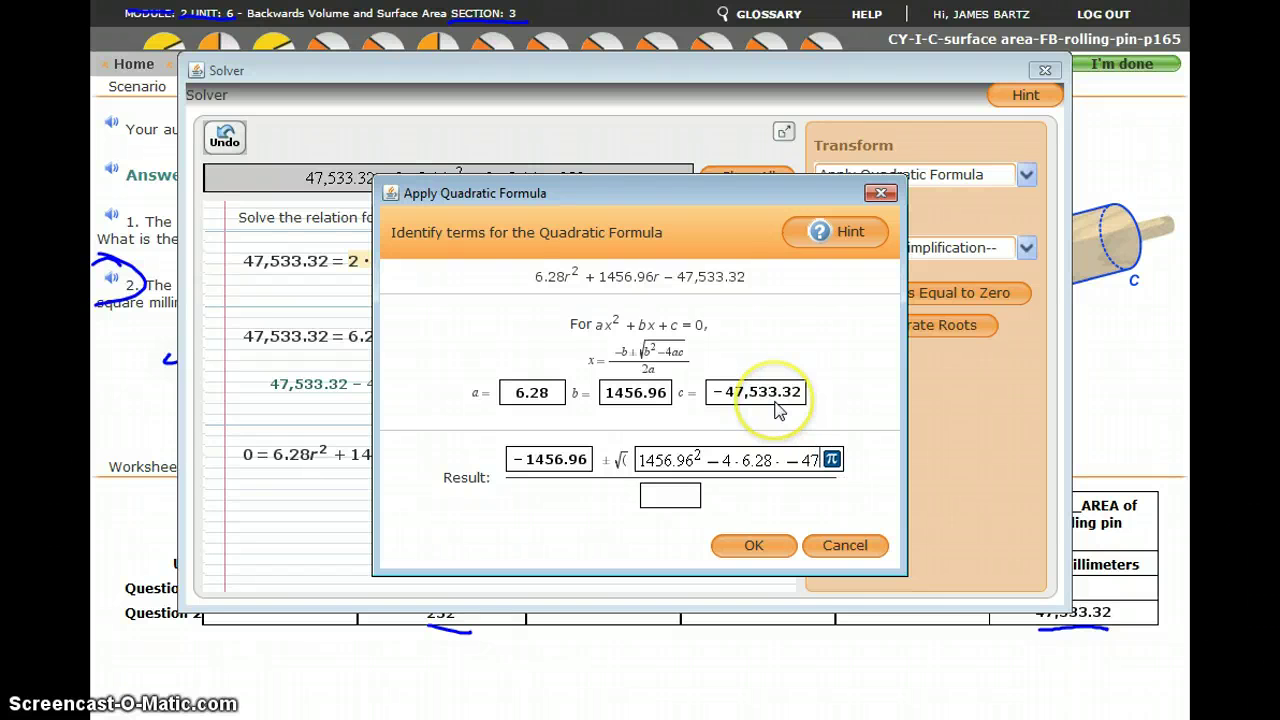
pyautogui.write('533.32')
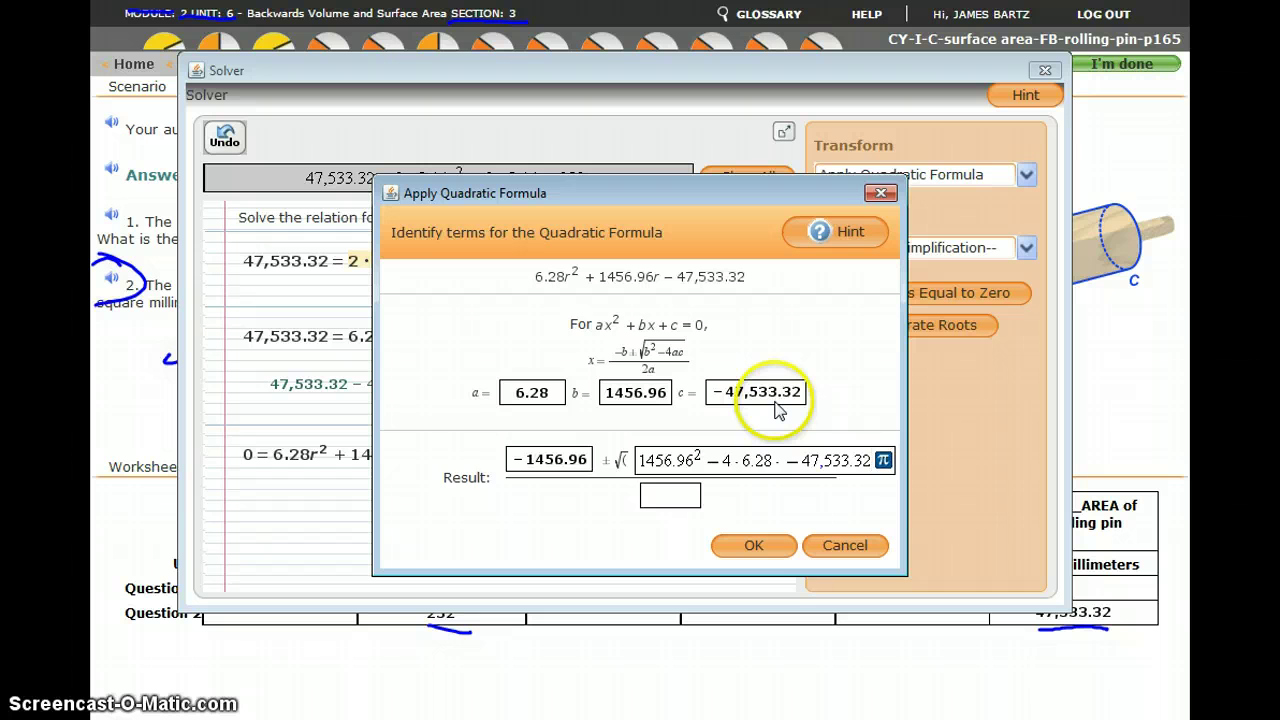
pyautogui.press('Tab')
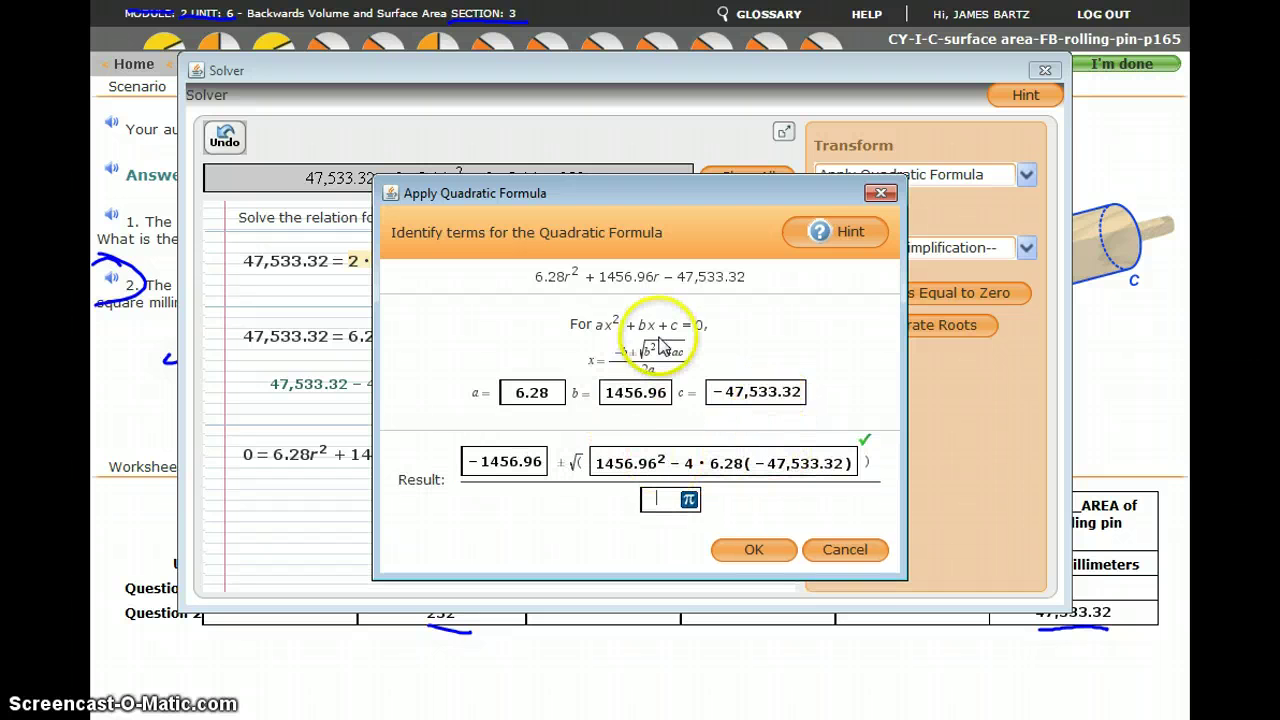
# - Enter 2*6.28 as the quadratic formula's denominator and apply the completed formula to the equation
pyautogui.click(656, 503)
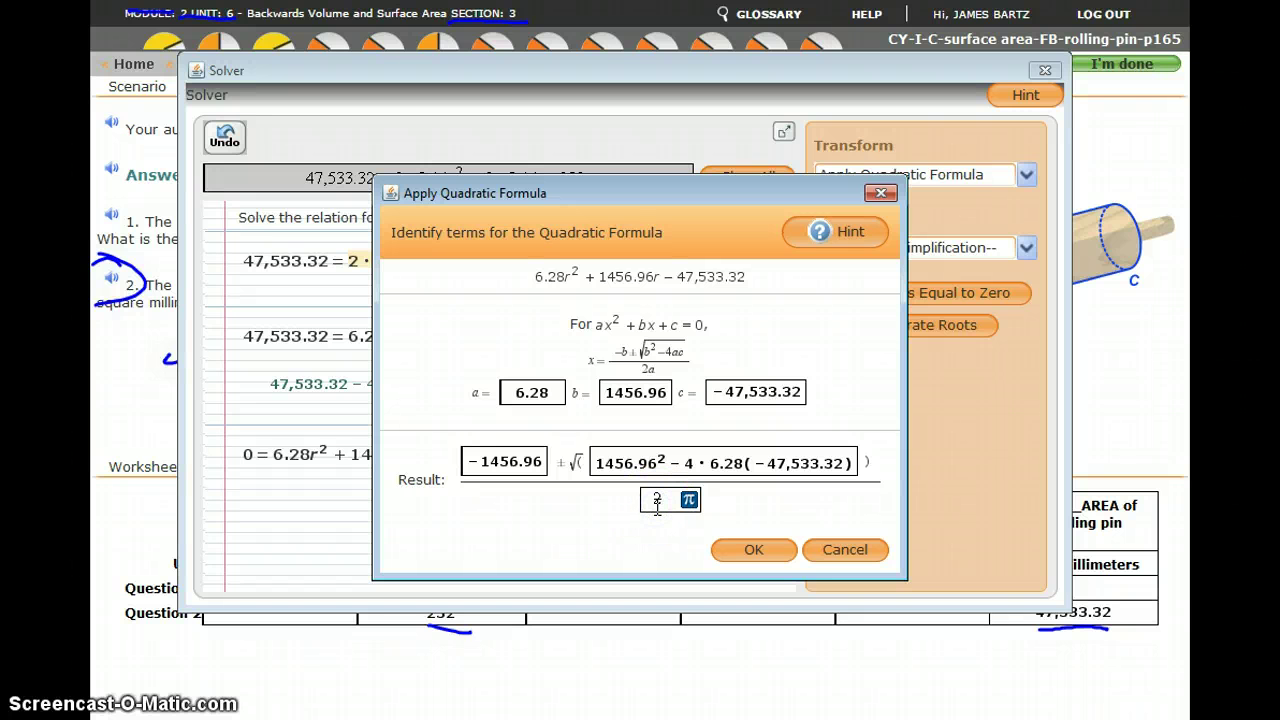
pyautogui.write('2*')
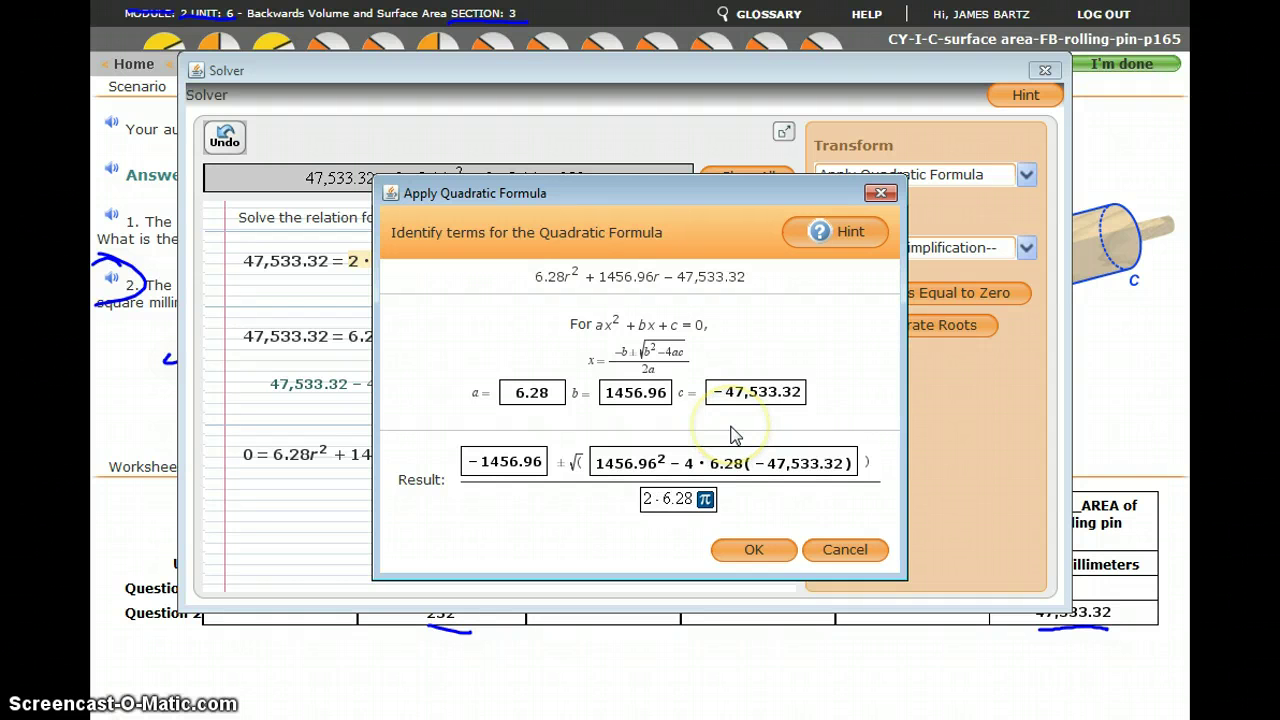
pyautogui.press('Return')
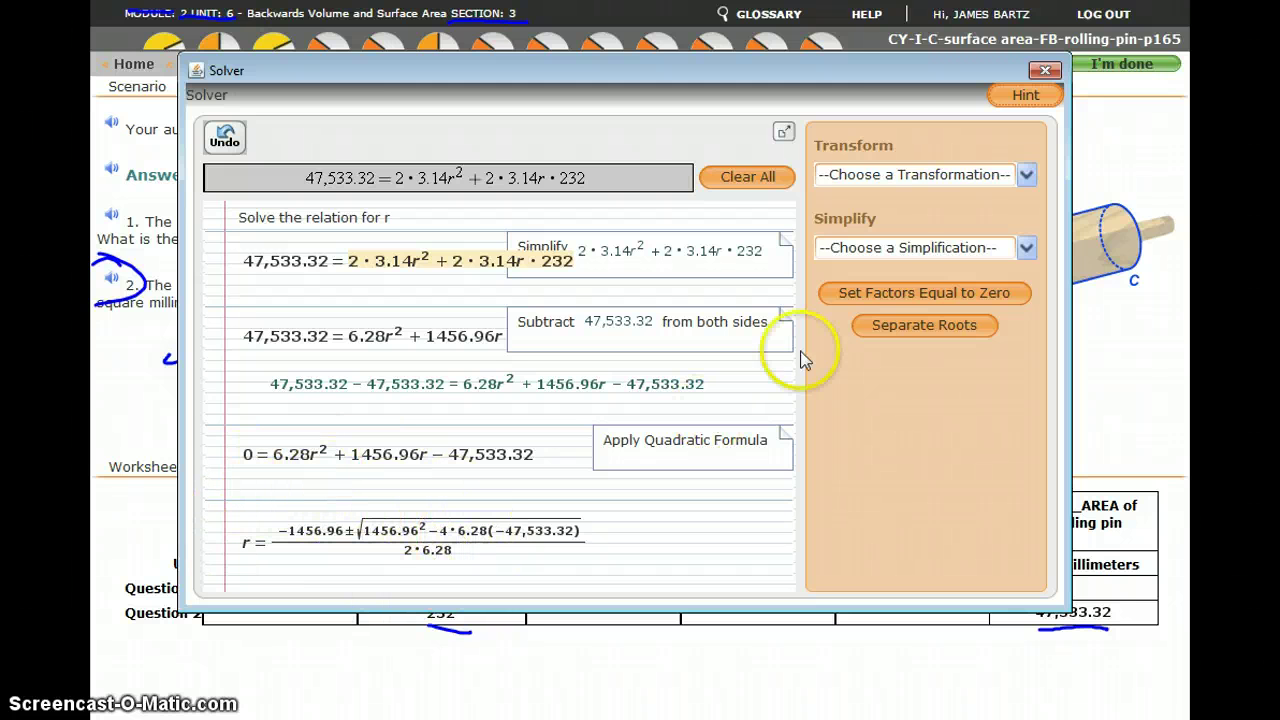
# - Apply Completely Simplify to the quadratic formula expression for r, and enlarge the Solver window to fit all solution lines
pyautogui.click(892, 248)
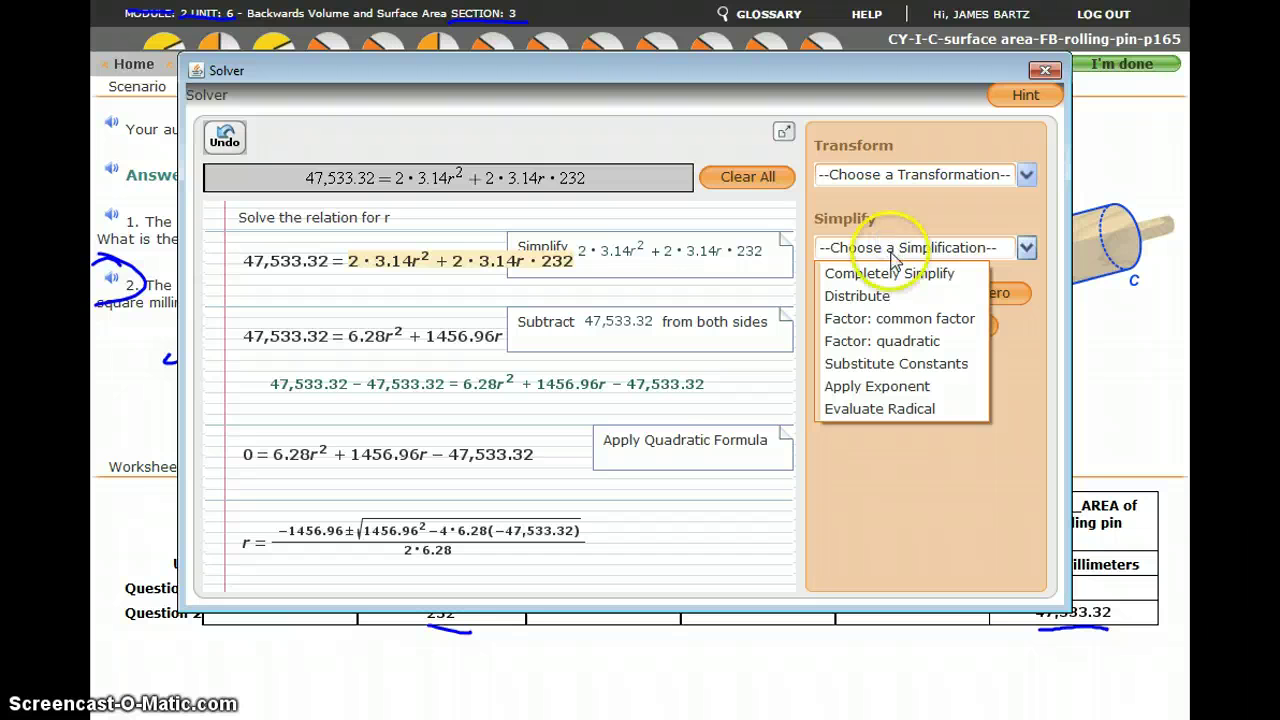
pyautogui.click(891, 274)
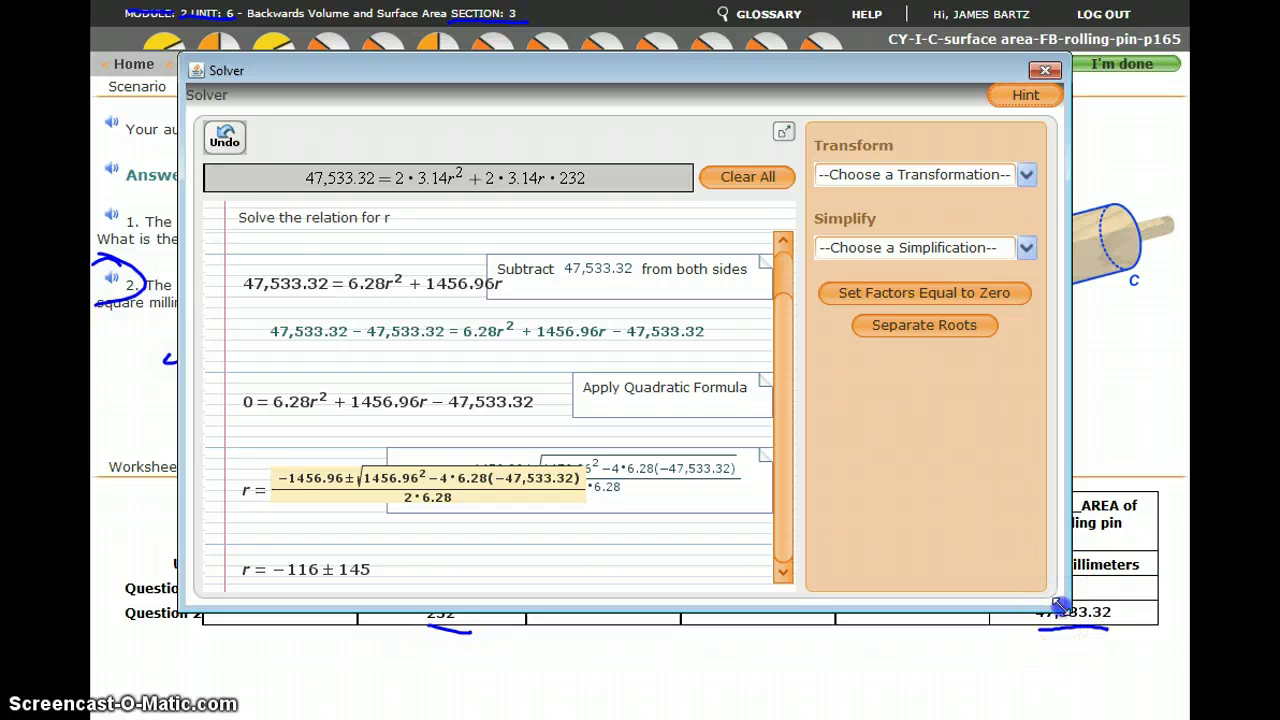
pyautogui.moveTo(1058, 600); pyautogui.dragTo(1080, 662)
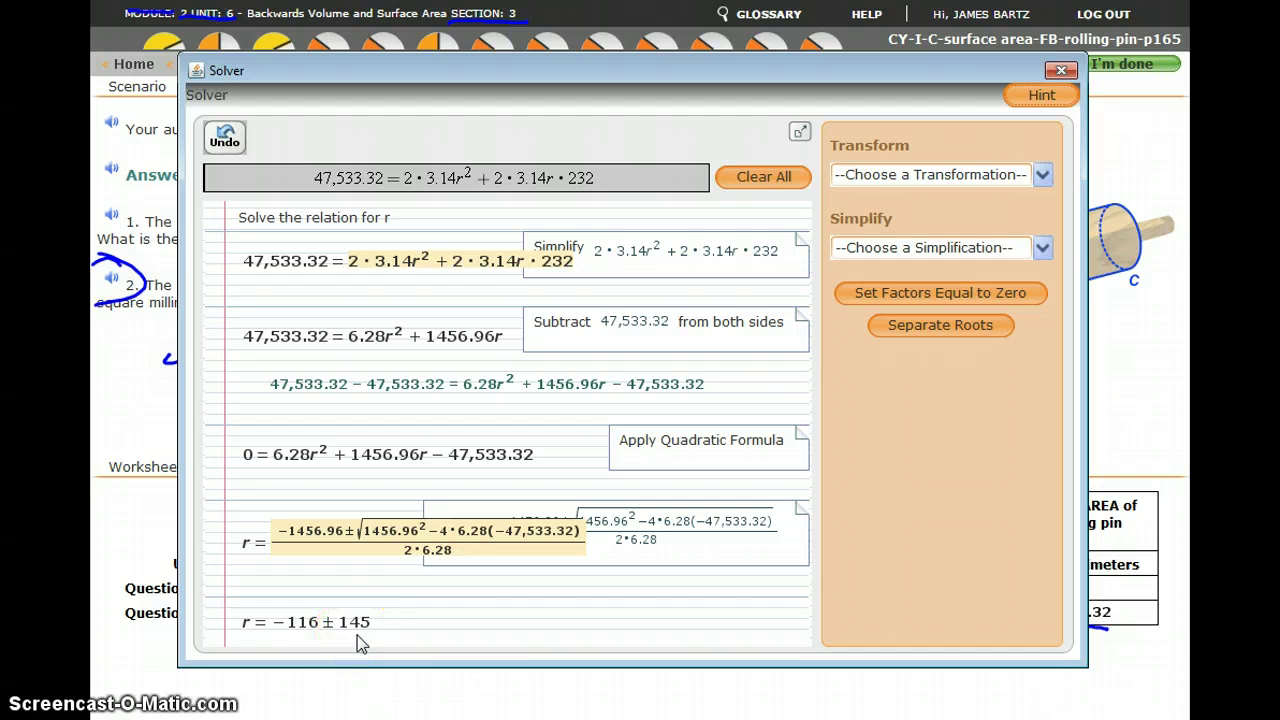
# - Separate the roots of r = −116 ± 145 and apply Completely Simplify to the −116 + 145 branch
pyautogui.click(940, 326)
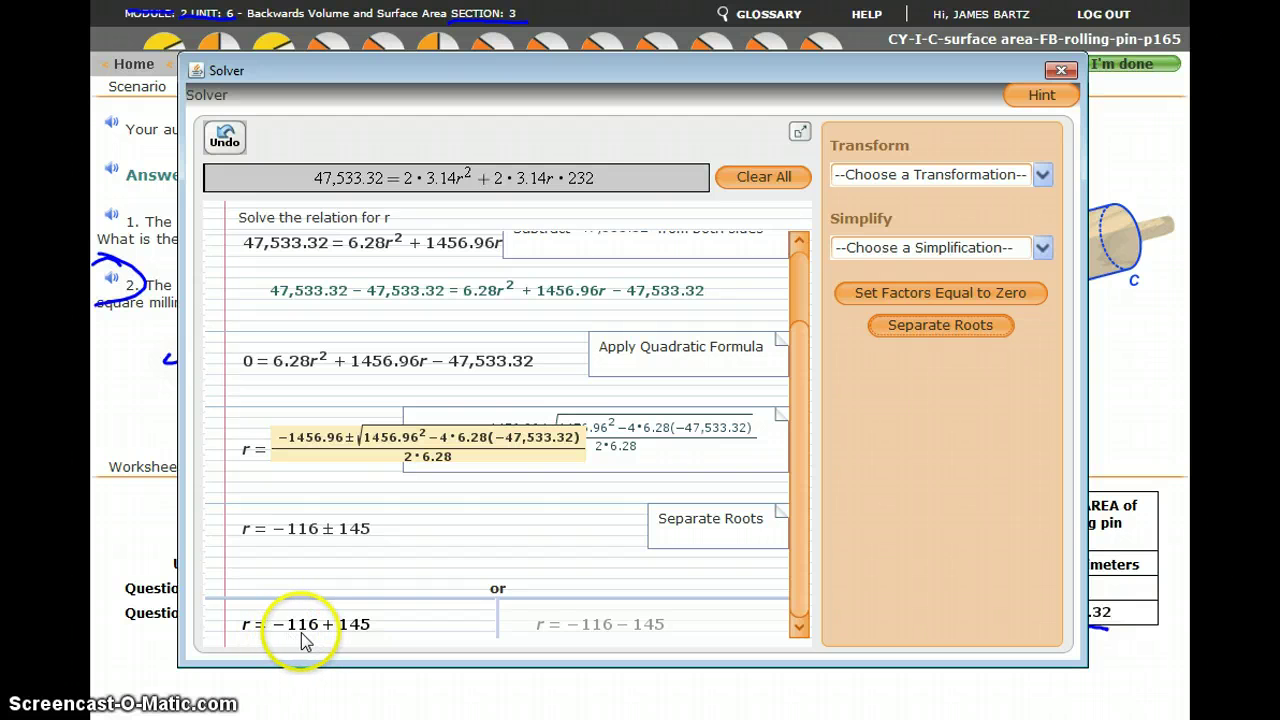
pyautogui.click(883, 250)
pyautogui.click(884, 272)
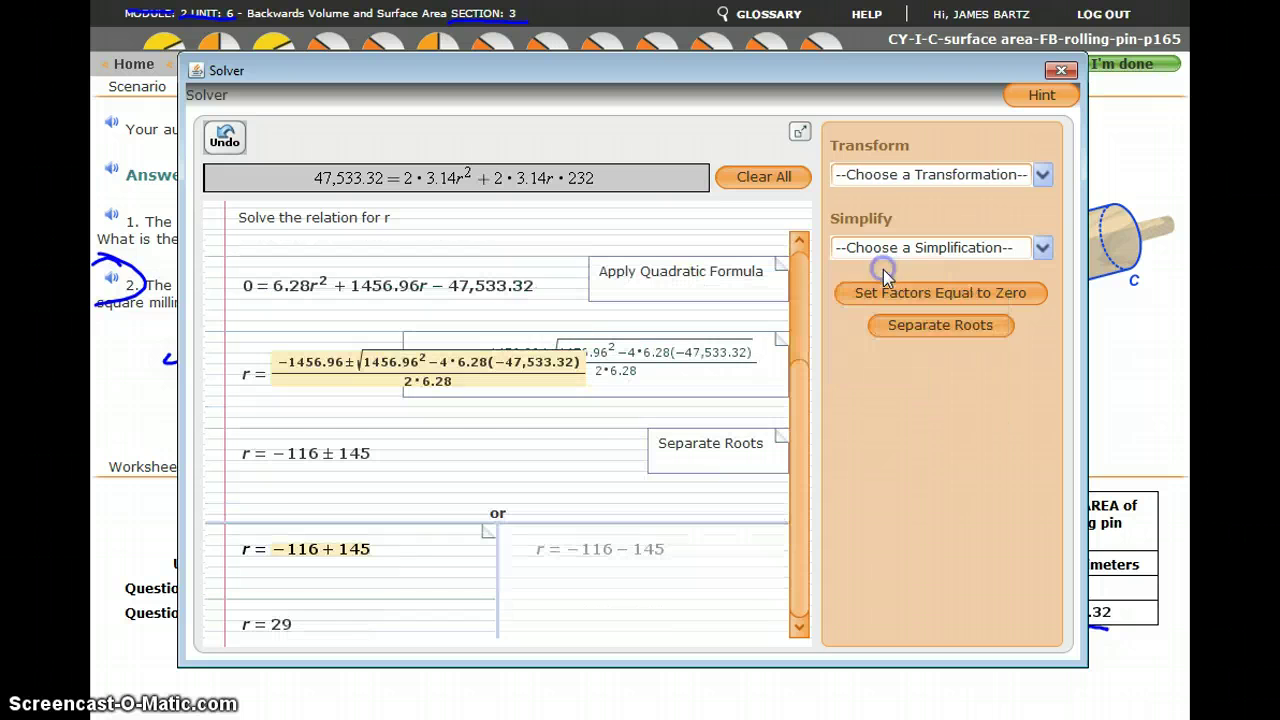
# - Make the r = −116 − 145 branch active and apply Completely Simplify to it
pyautogui.click(567, 556)
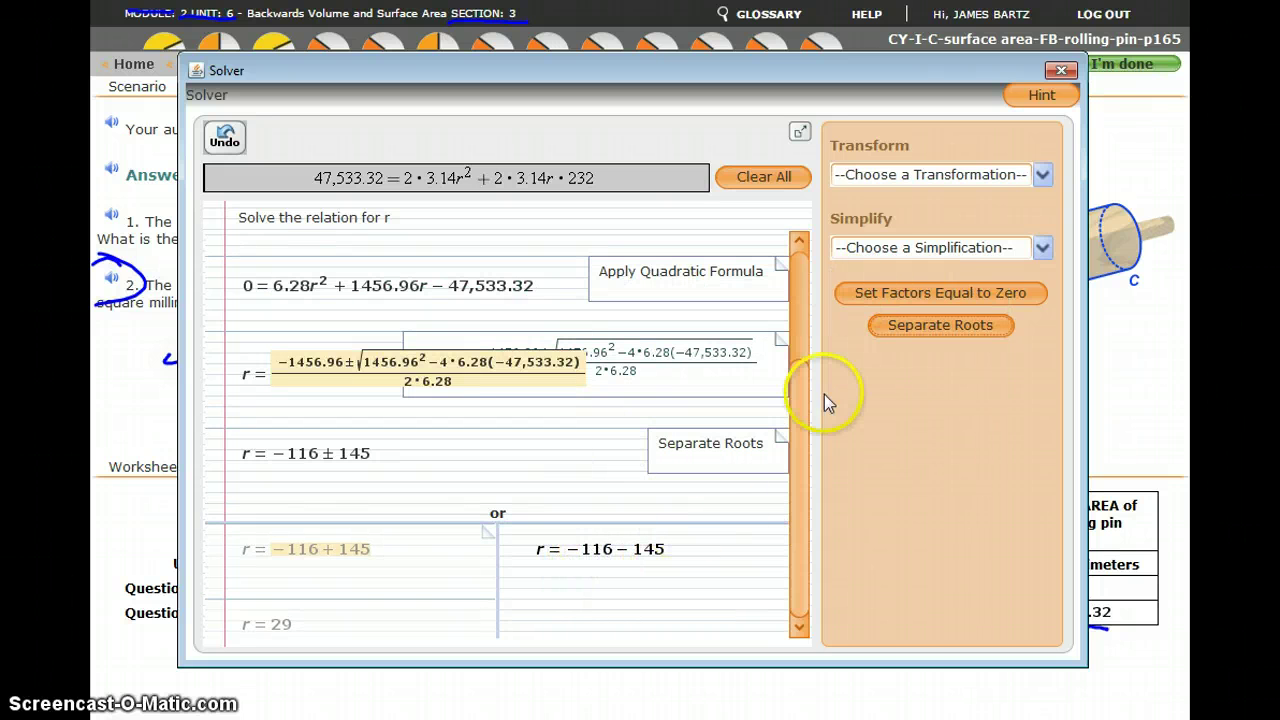
pyautogui.click(899, 252)
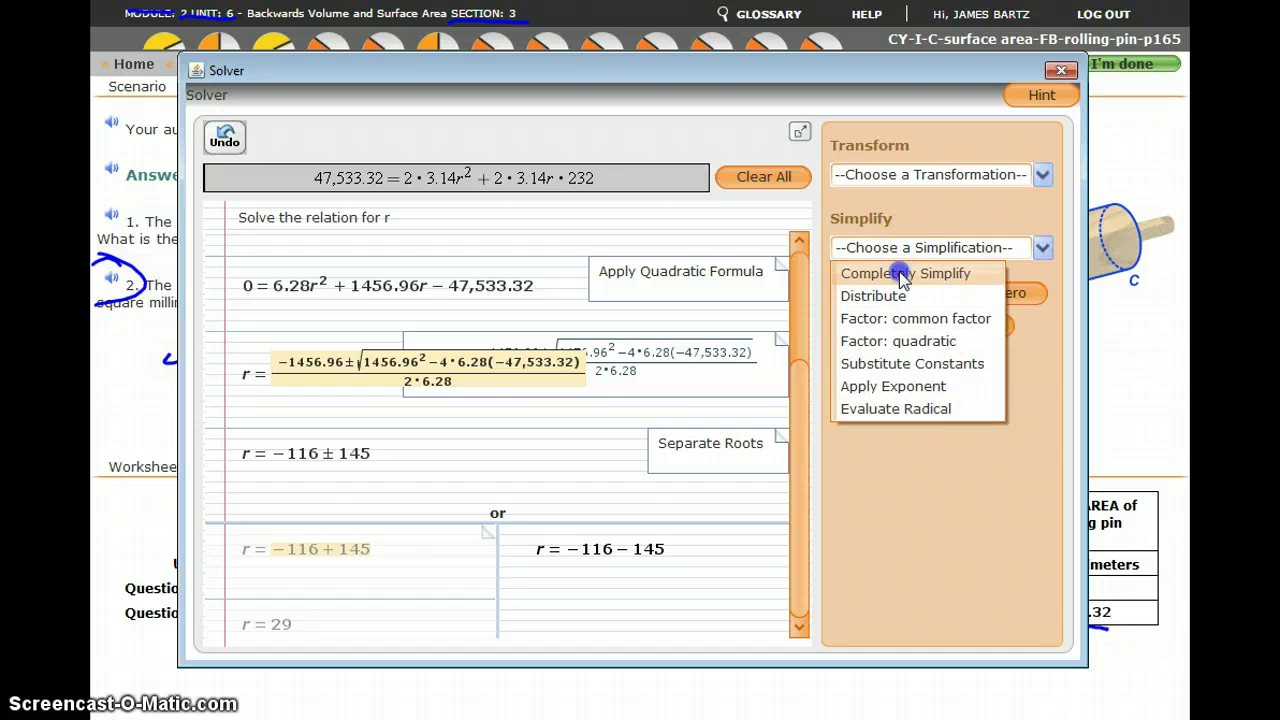
pyautogui.click(895, 271)
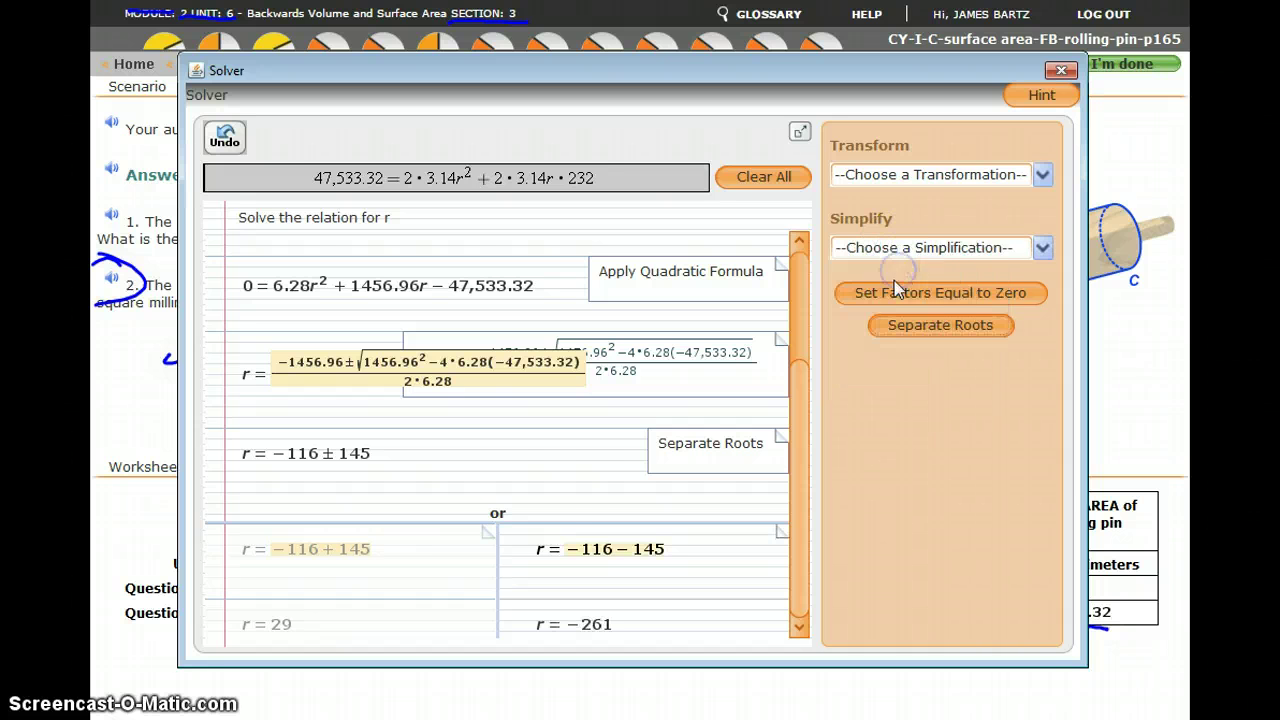
# - Switch between the two simplified roots and leave the positive root r = 29 selected
pyautogui.click(284, 630)
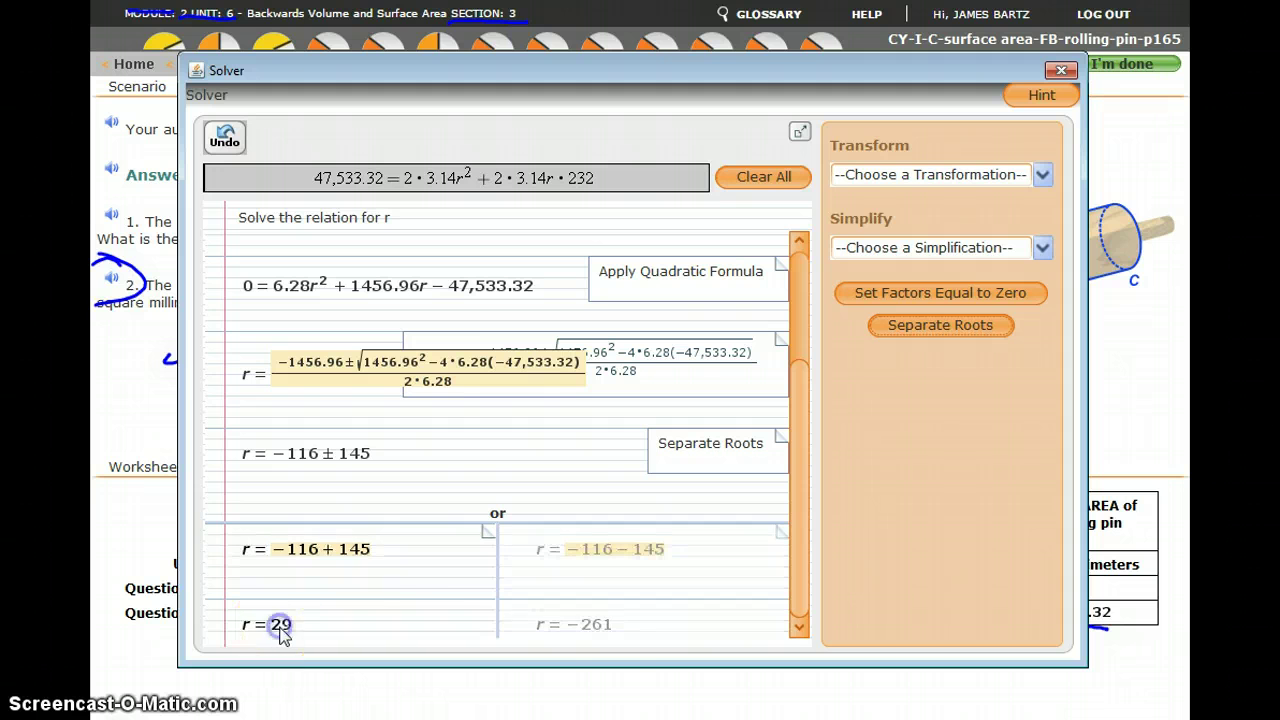
pyautogui.click(600, 632)
pyautogui.click(278, 624)
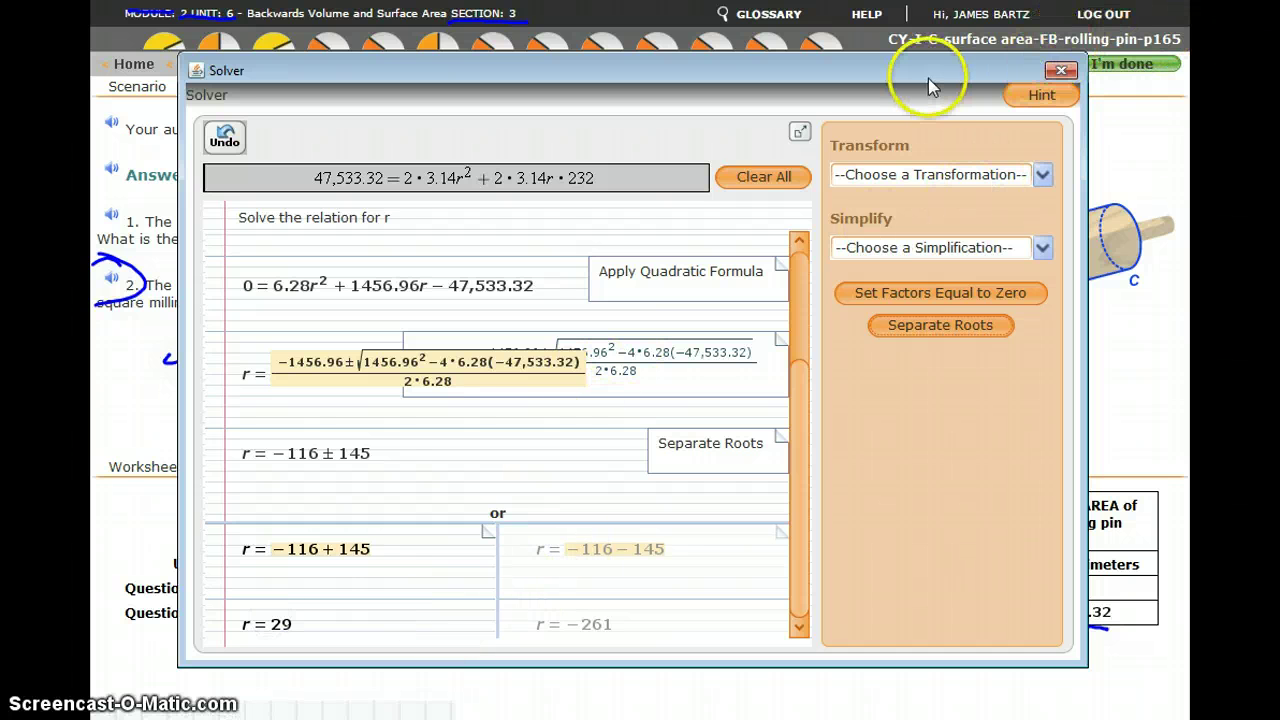
# - Move and shorten the Solver window so the worksheet's Question 2 row and both simplified roots are in view
pyautogui.moveTo(920, 80); pyautogui.dragTo(975, 40)
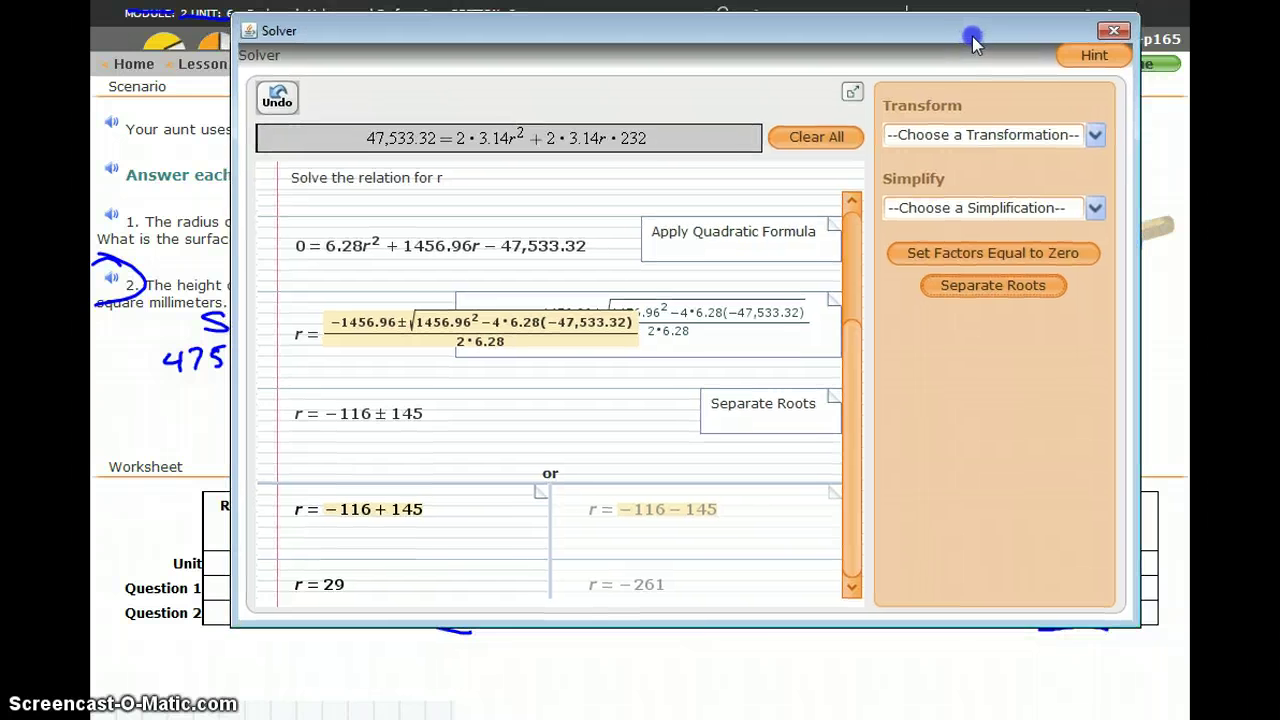
pyautogui.click(737, 563)
pyautogui.moveTo(729, 623); pyautogui.dragTo(740, 403)
pyautogui.click(297, 609)
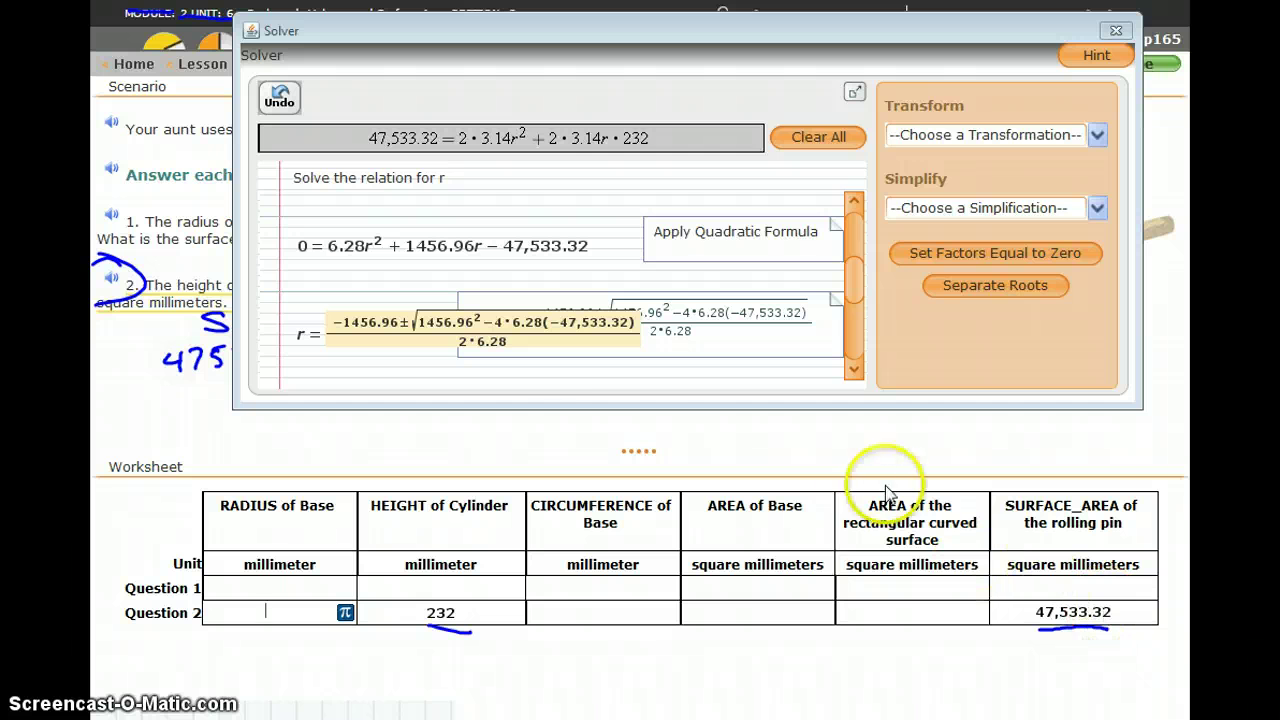
pyautogui.moveTo(576, 404); pyautogui.dragTo(576, 510)
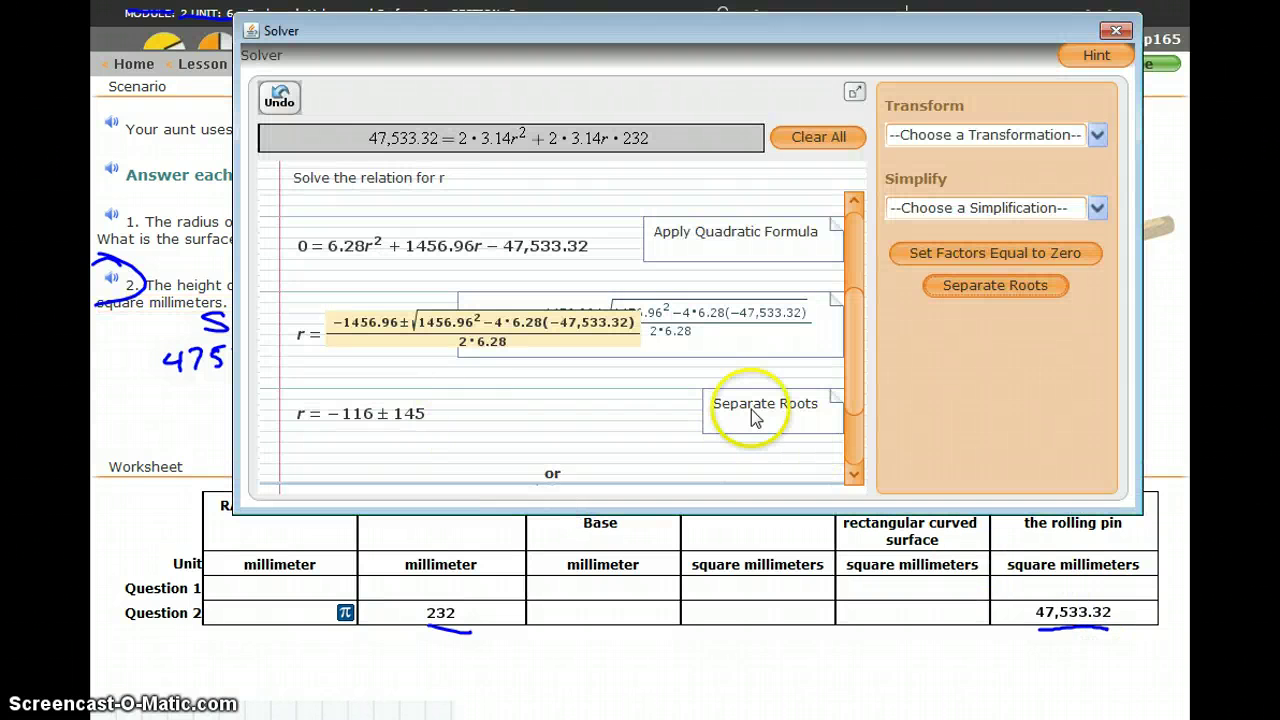
pyautogui.click(857, 436)
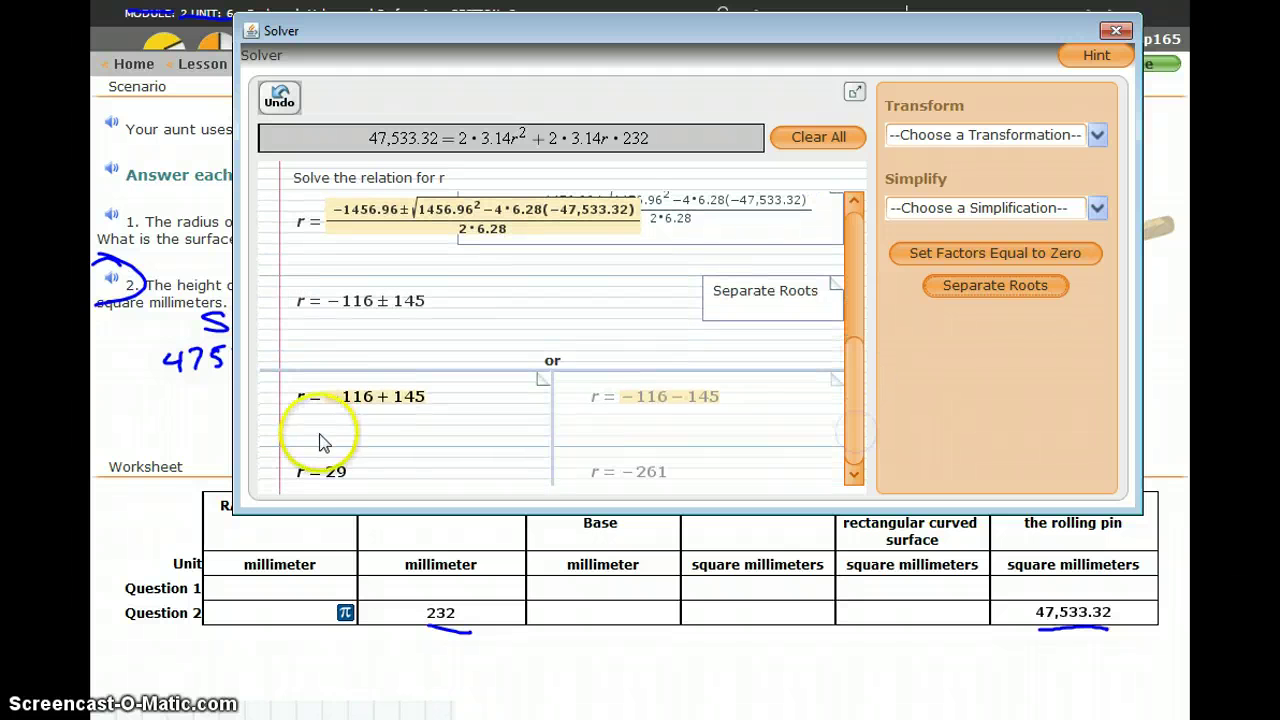
# - Enter 29 as the radius of the base for Question 2 in the worksheet, and close the Solver
pyautogui.click(298, 608)
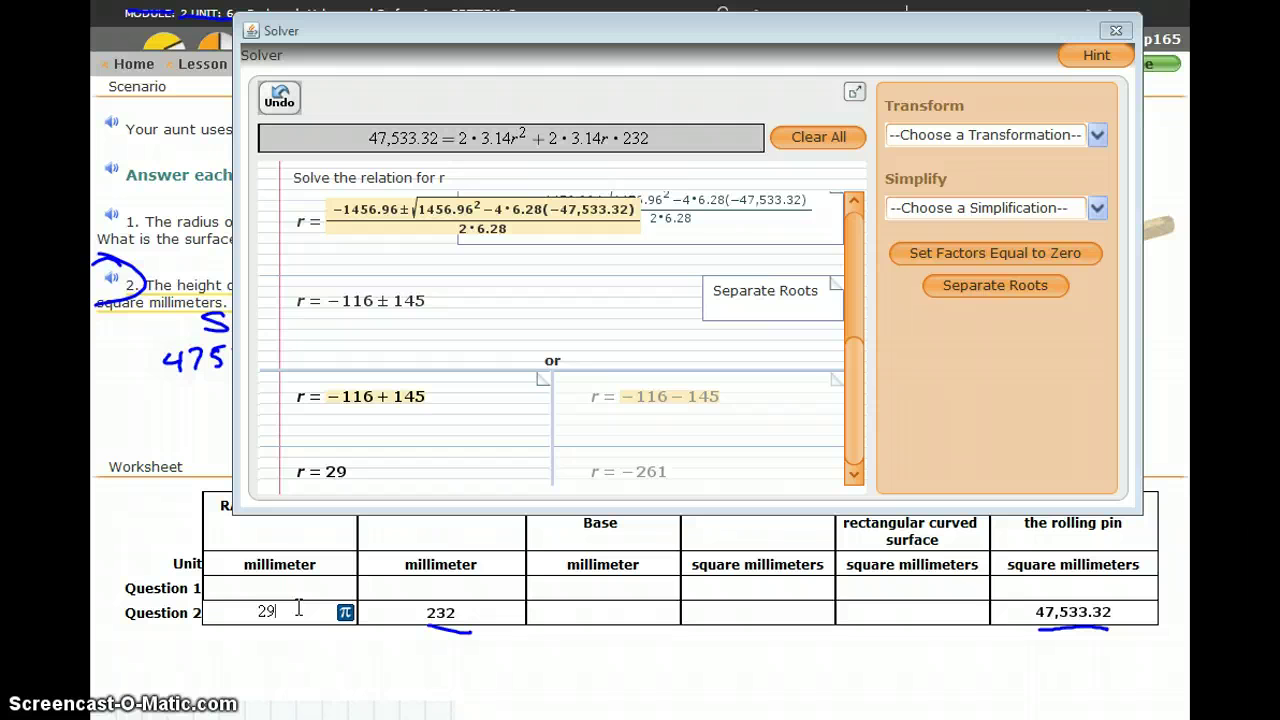
pyautogui.press('Tab')
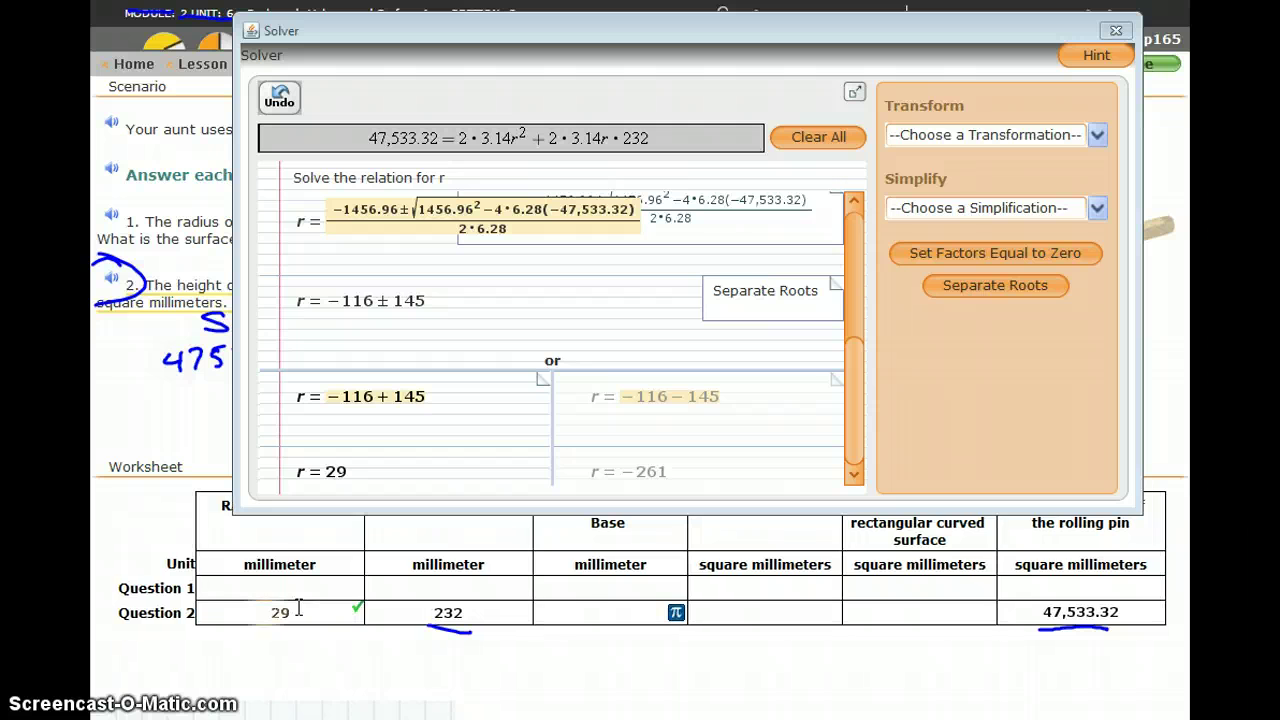
pyautogui.click(1113, 35)
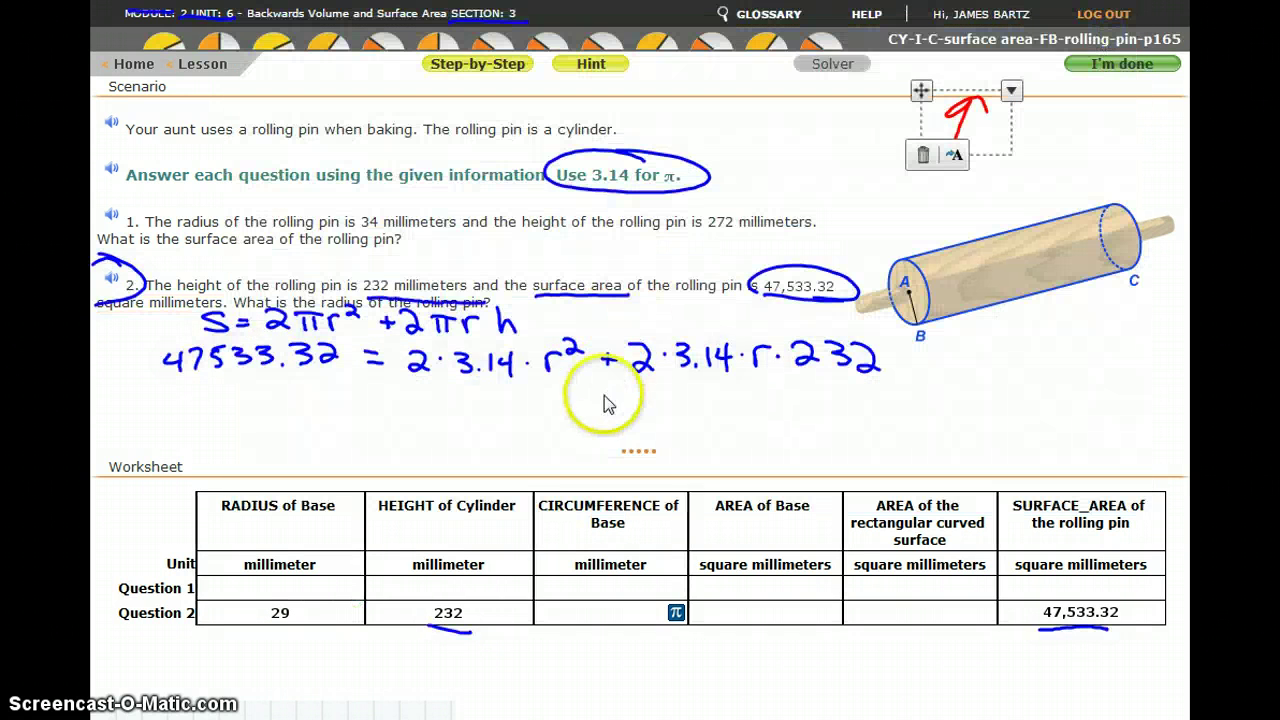
# - Fill in Question 2's circumference of the base as 2*3.14*29 and its area of the base as 3.14*29^2
pyautogui.click(600, 608)
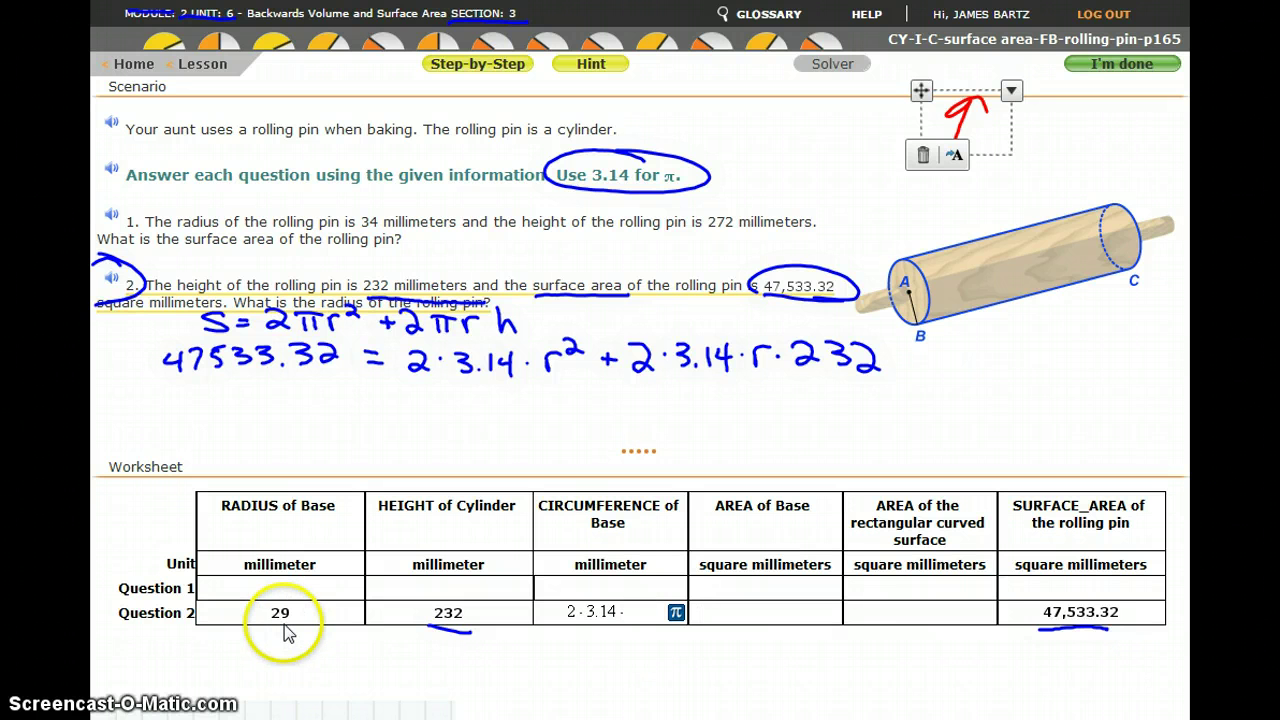
pyautogui.press('Tab')
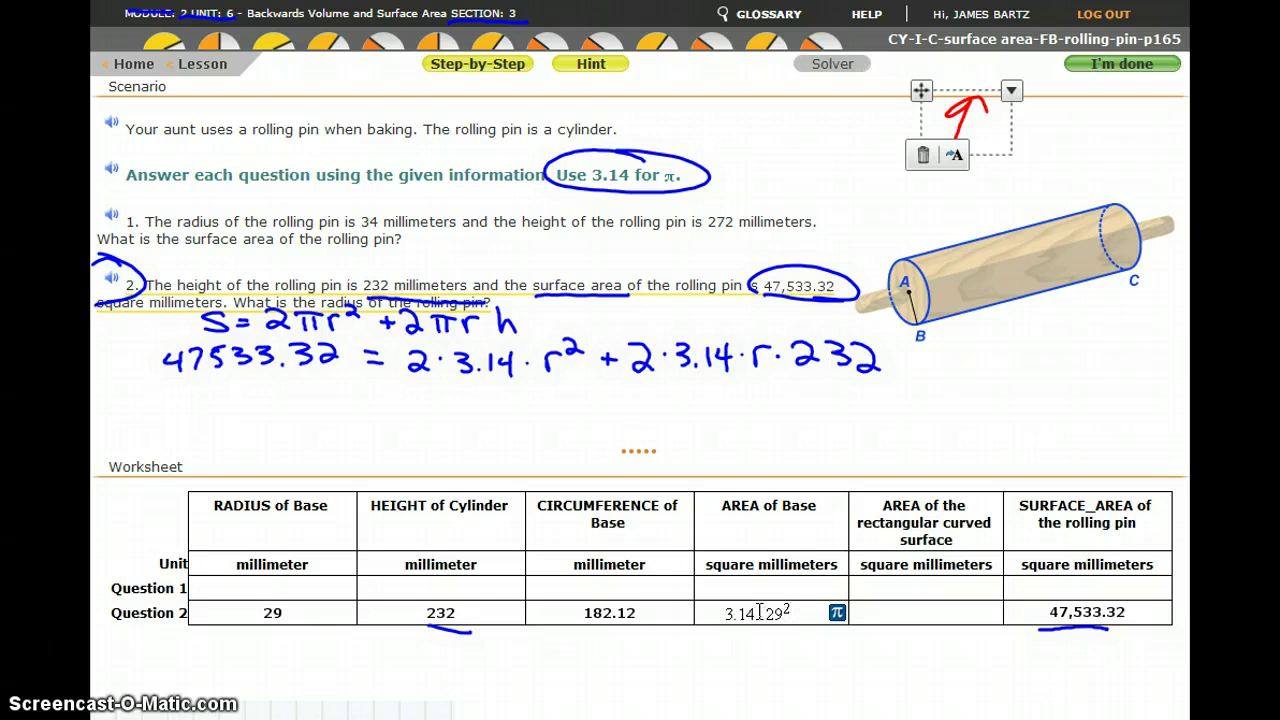
pyautogui.press('Tab')
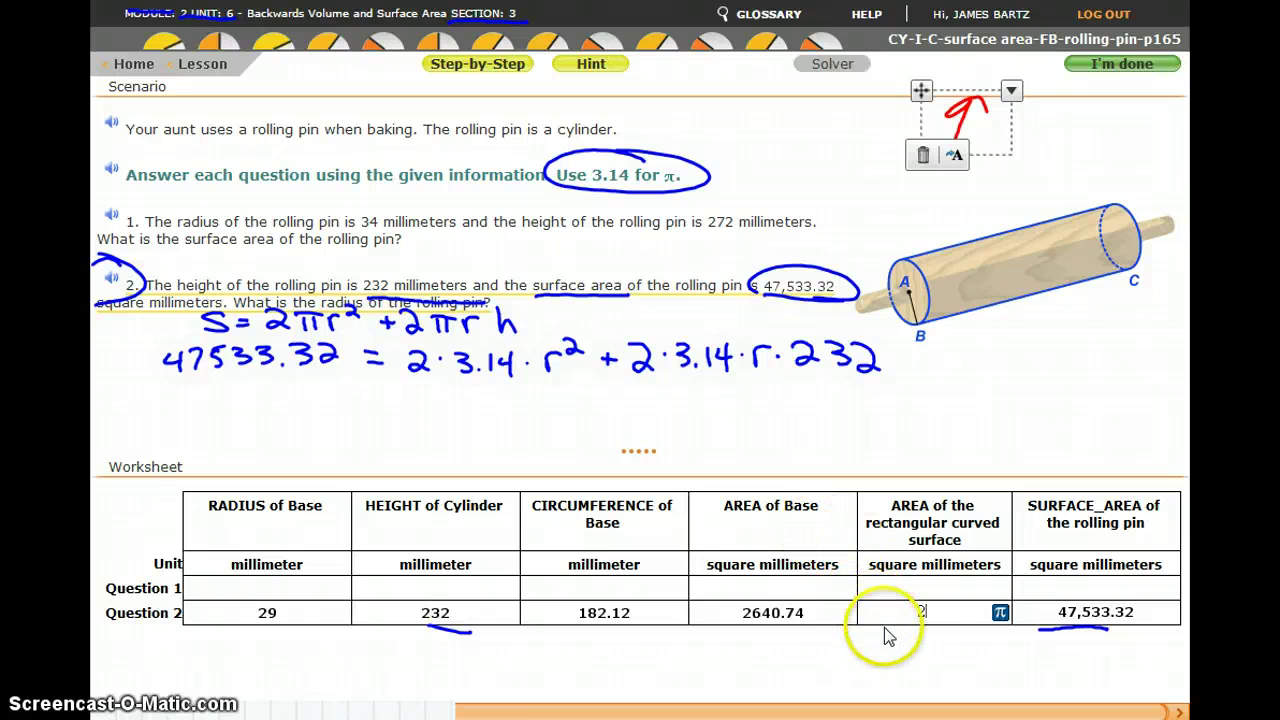
# - Enter 2*3.14*29*232 as Question 2's area of the rectangular curved surface
pyautogui.write('*')
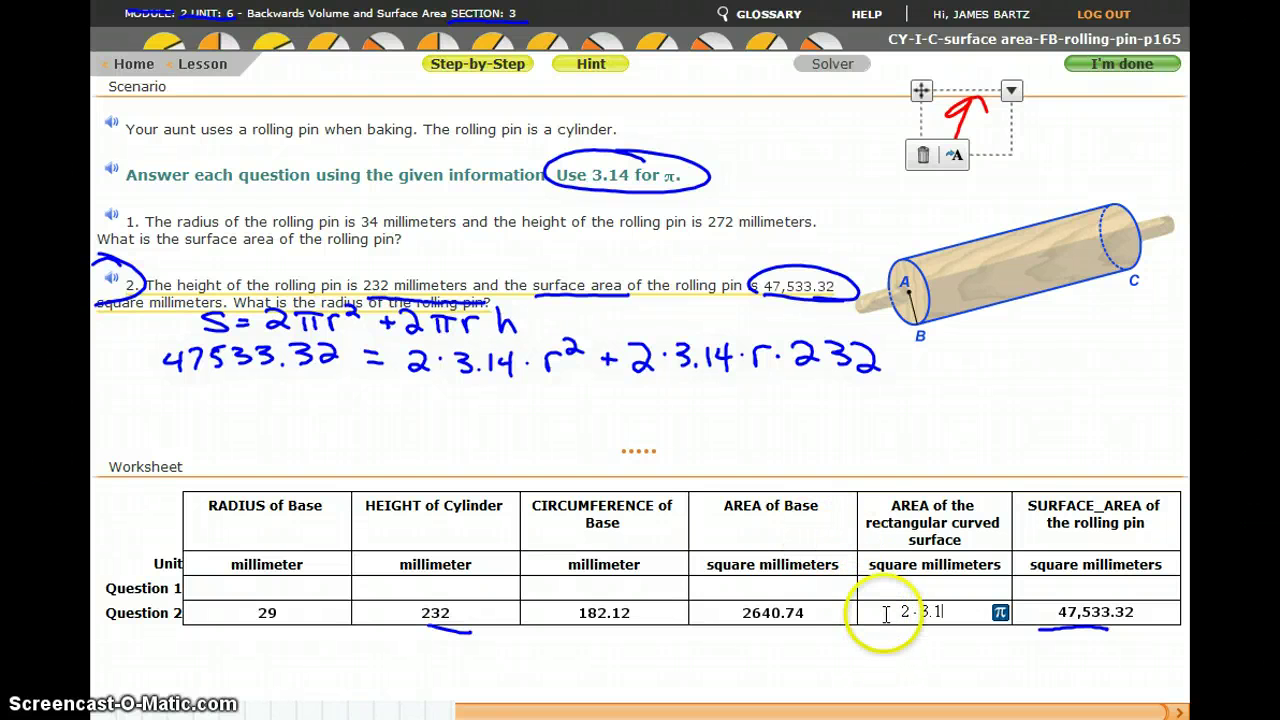
pyautogui.write('3.14*')
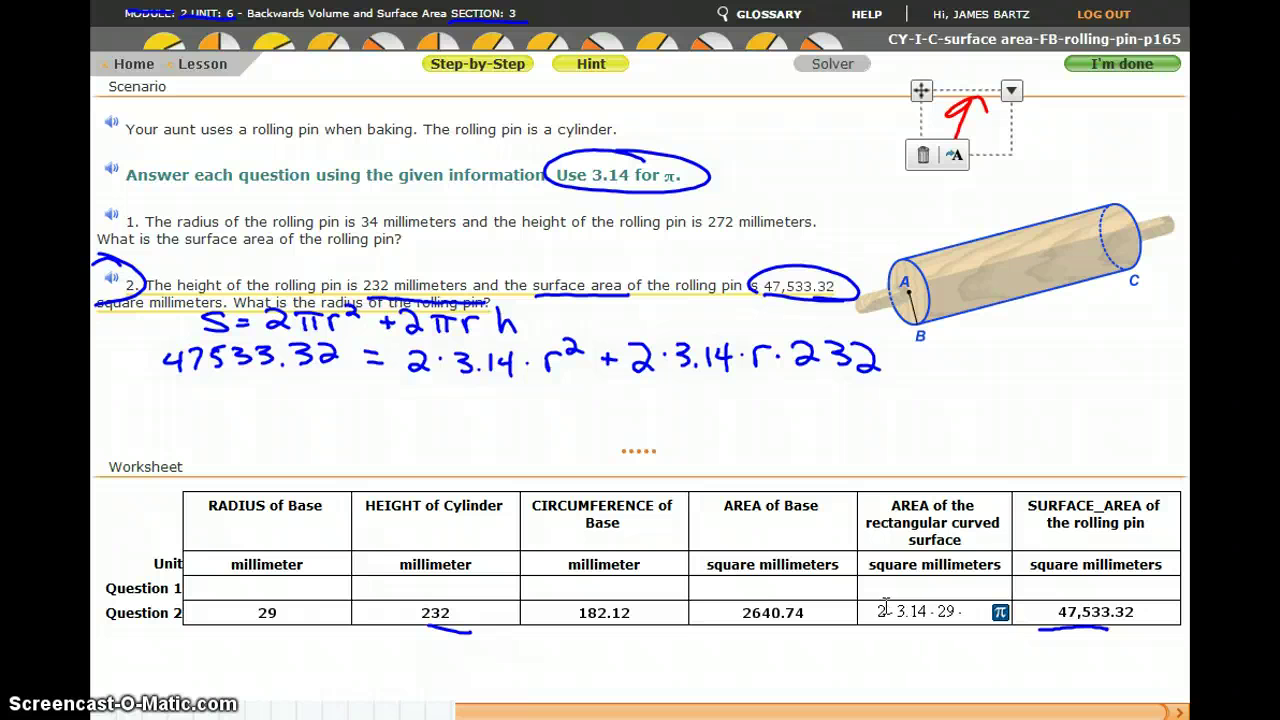
pyautogui.press('Return')
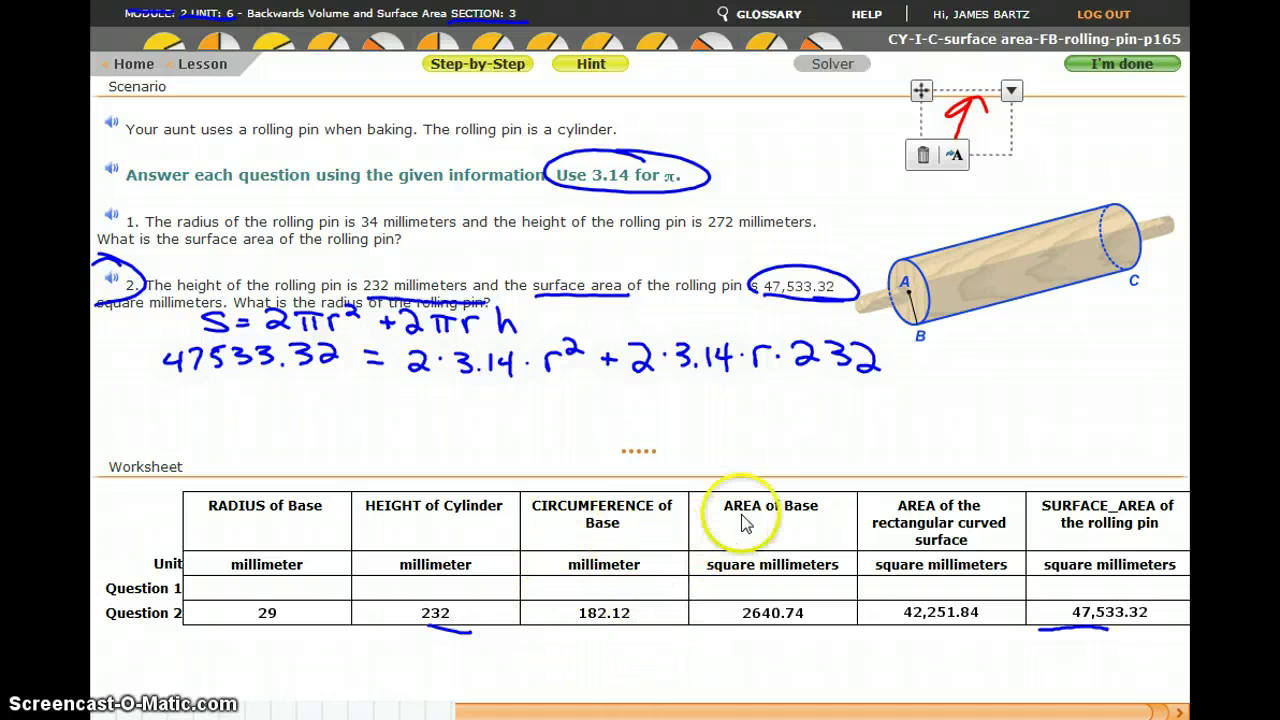
pyautogui.moveTo(690, 700)
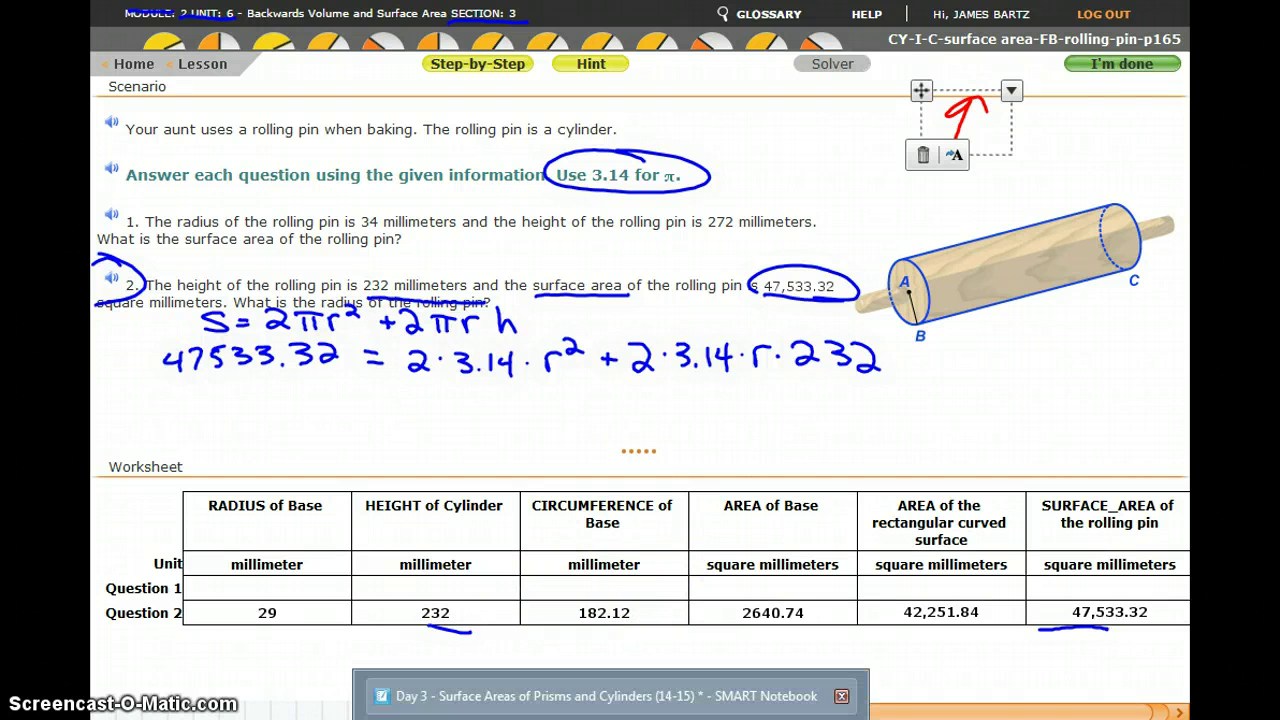